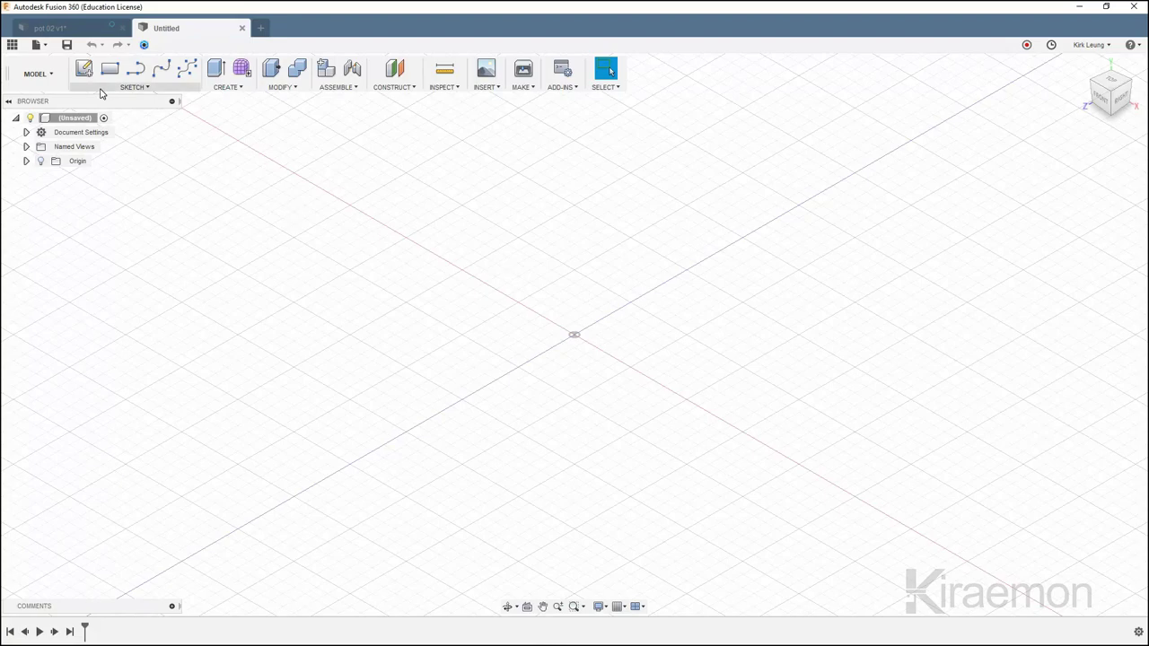
Draw a 300 × 400 mm center rectangle on the XY plane, centred at the origin
left_click(100, 89)
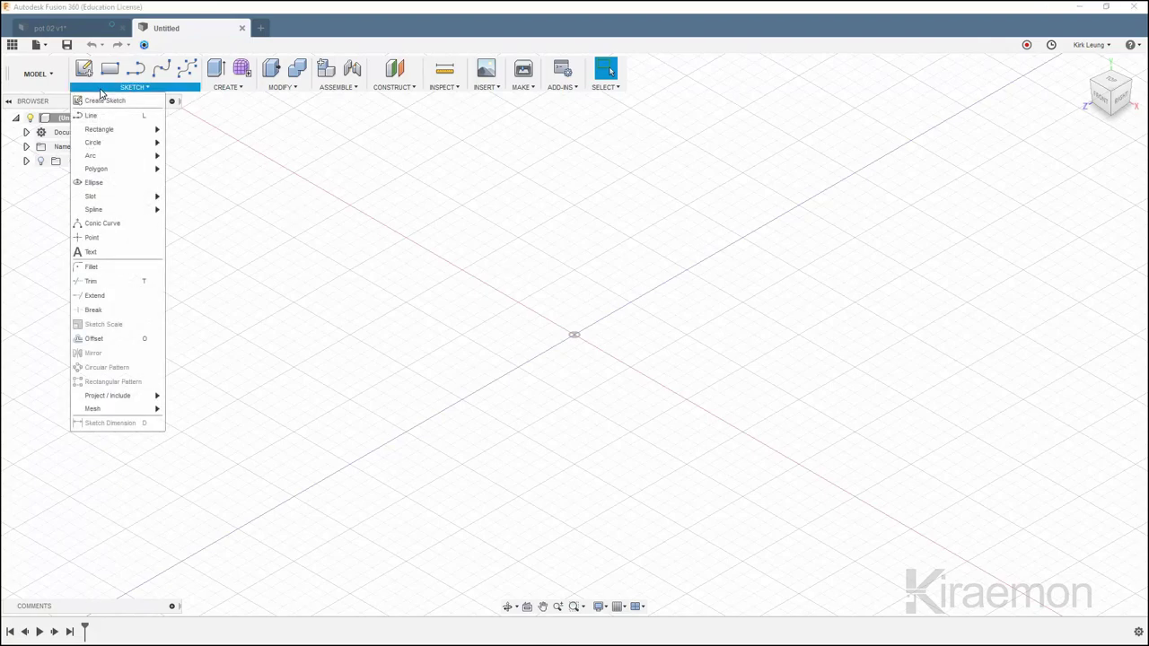
mouse_move(98, 168)
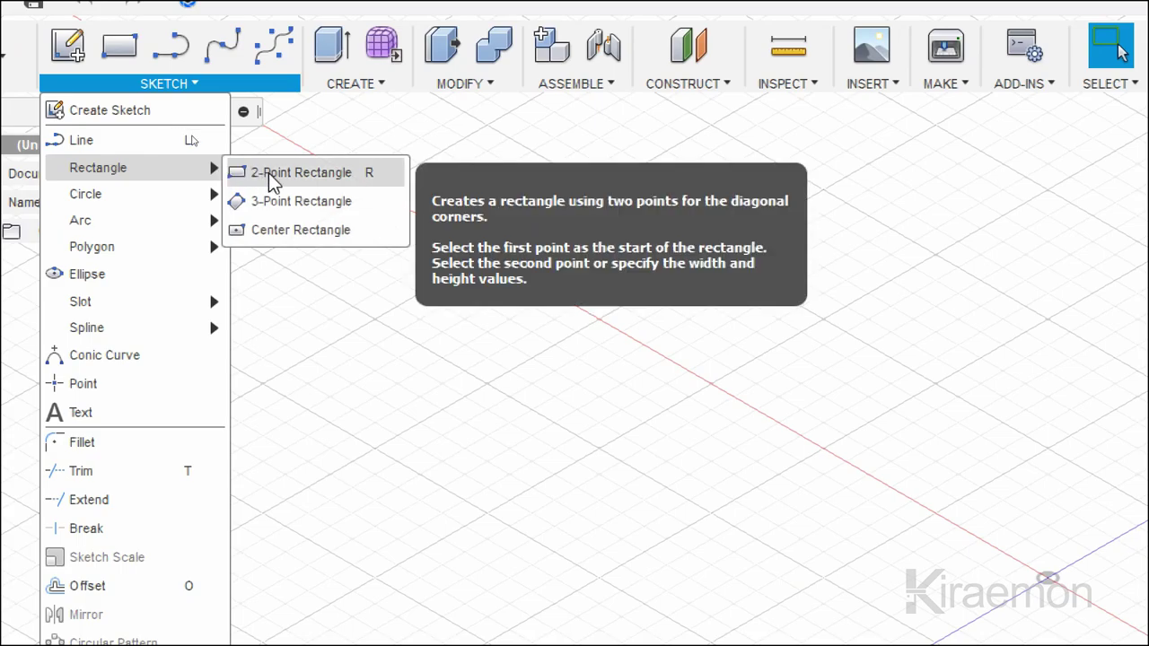
left_click(314, 230)
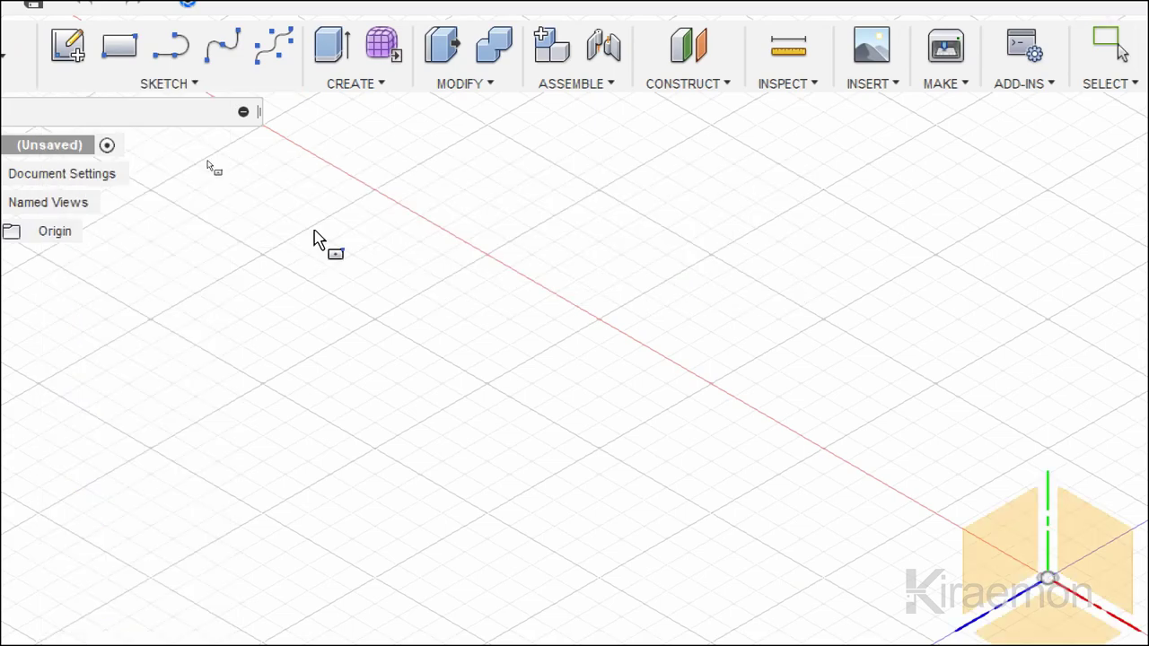
left_click(551, 350)
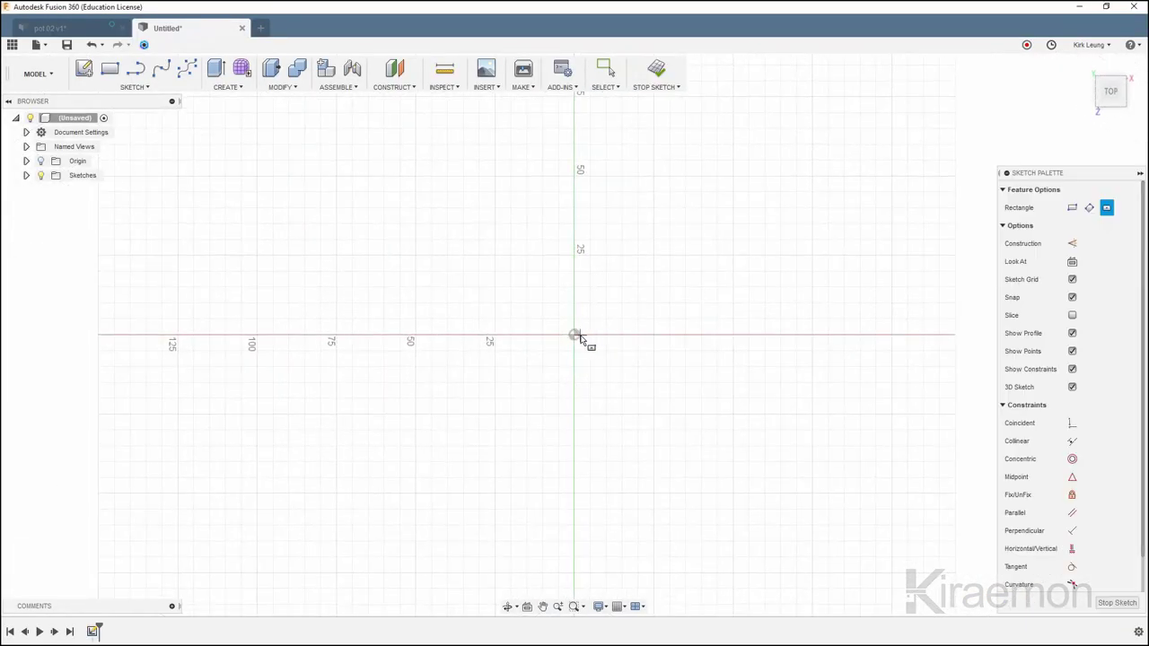
left_click(574, 335)
type("30")
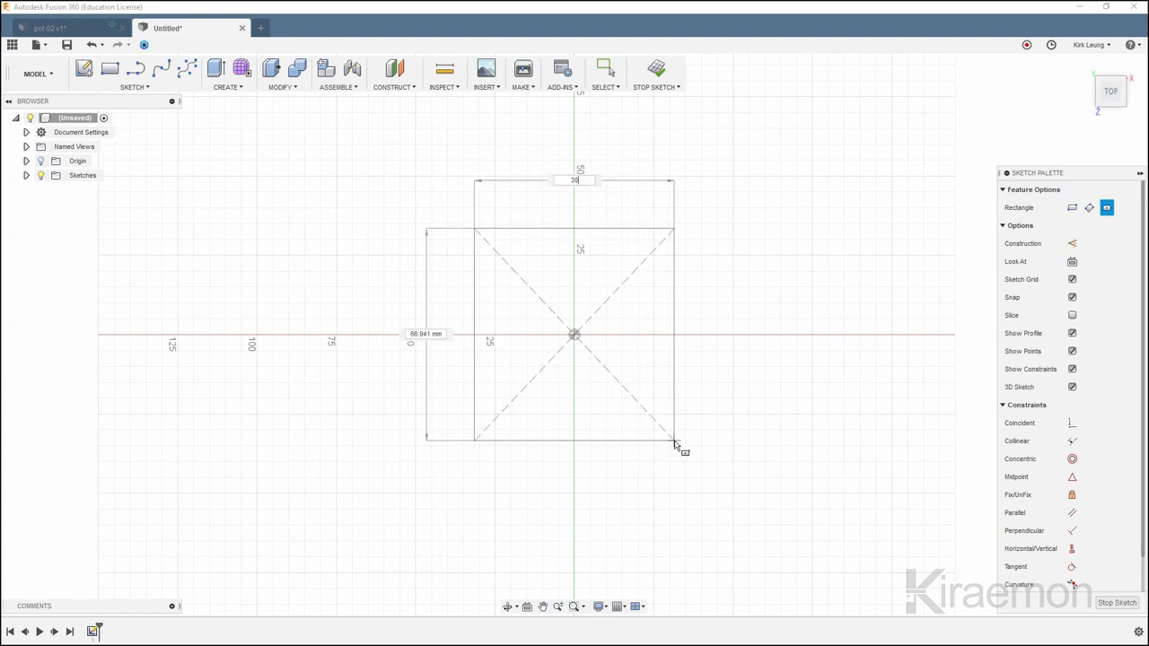
type("0")
key("Tab")
type("400")
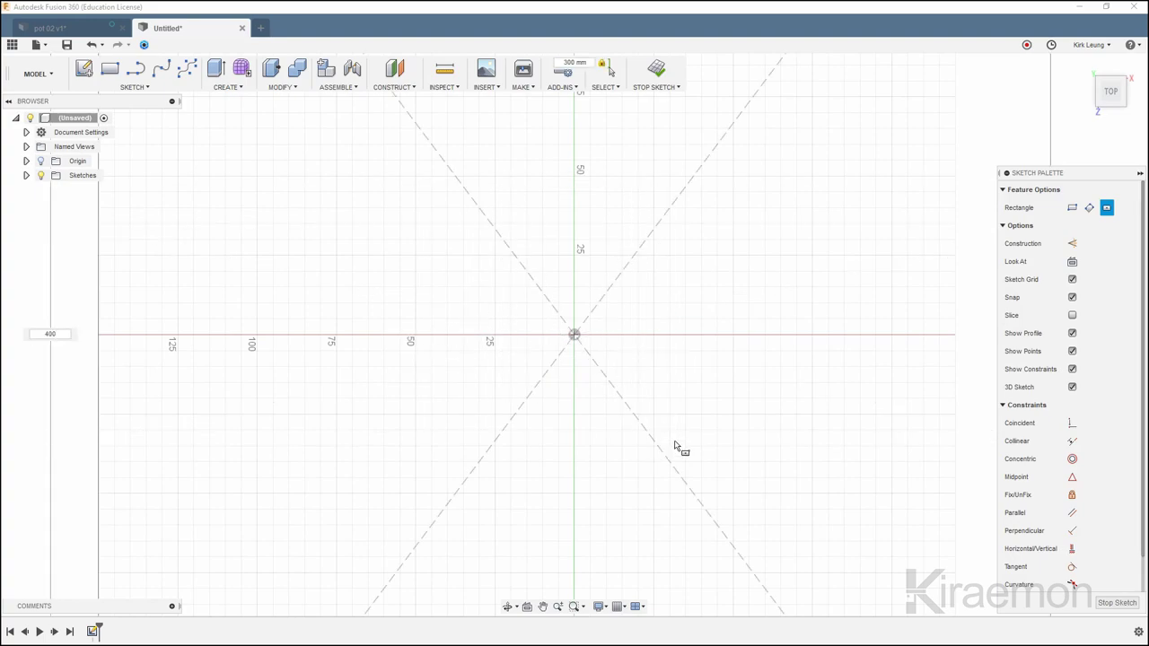
key("Return")
Exit the rectangle tool, recentre the angled view, and begin an extrusion with E
middle_click_drag(678, 447, 709, 466, "shift")
key("Escape")
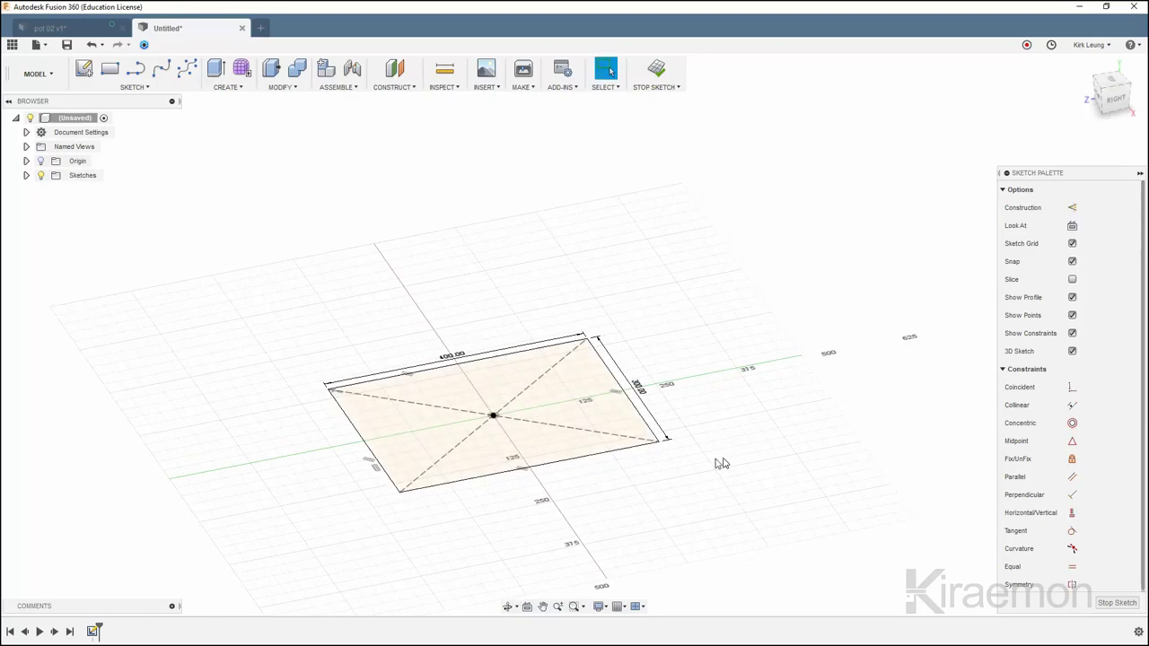
middle_click_drag(533, 458, 623, 467)
key("e")
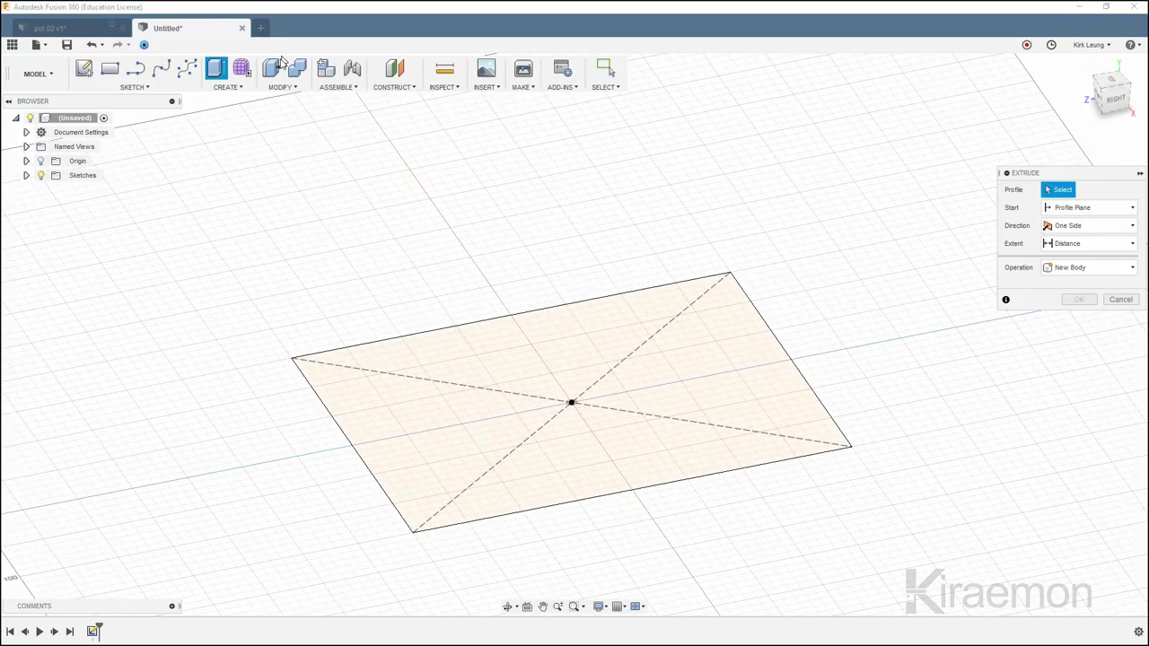
Extrude the rectangle profile 200 mm upward with a 15° outward taper
left_click(228, 88)
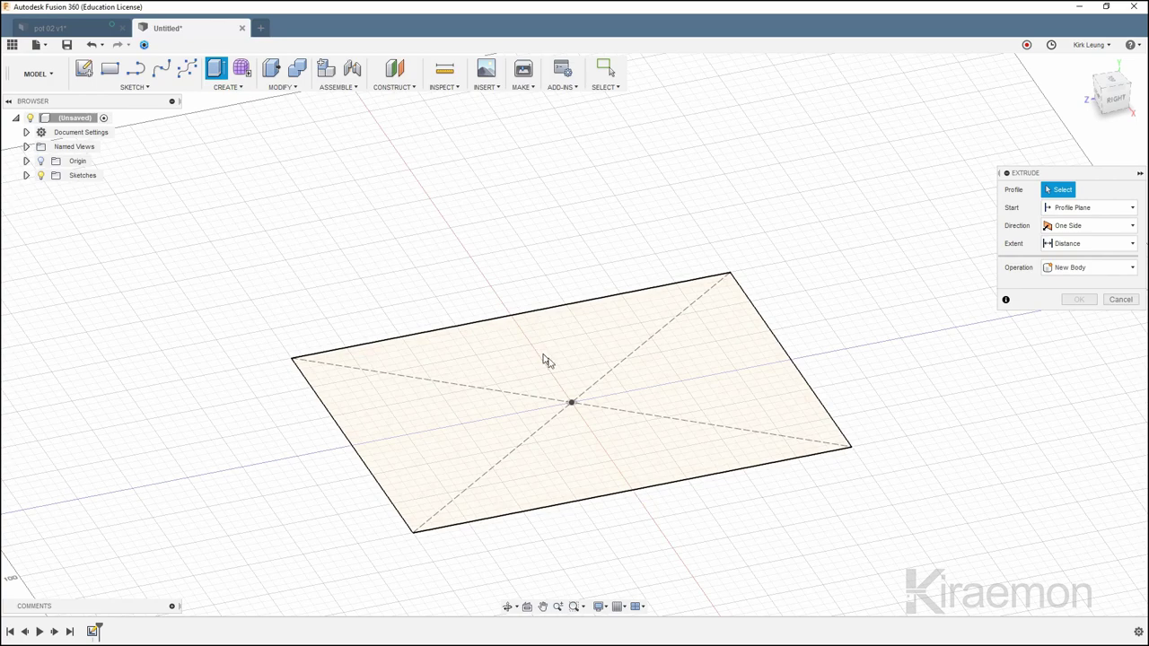
left_click(554, 369)
left_click_drag(571, 395, 575, 194)
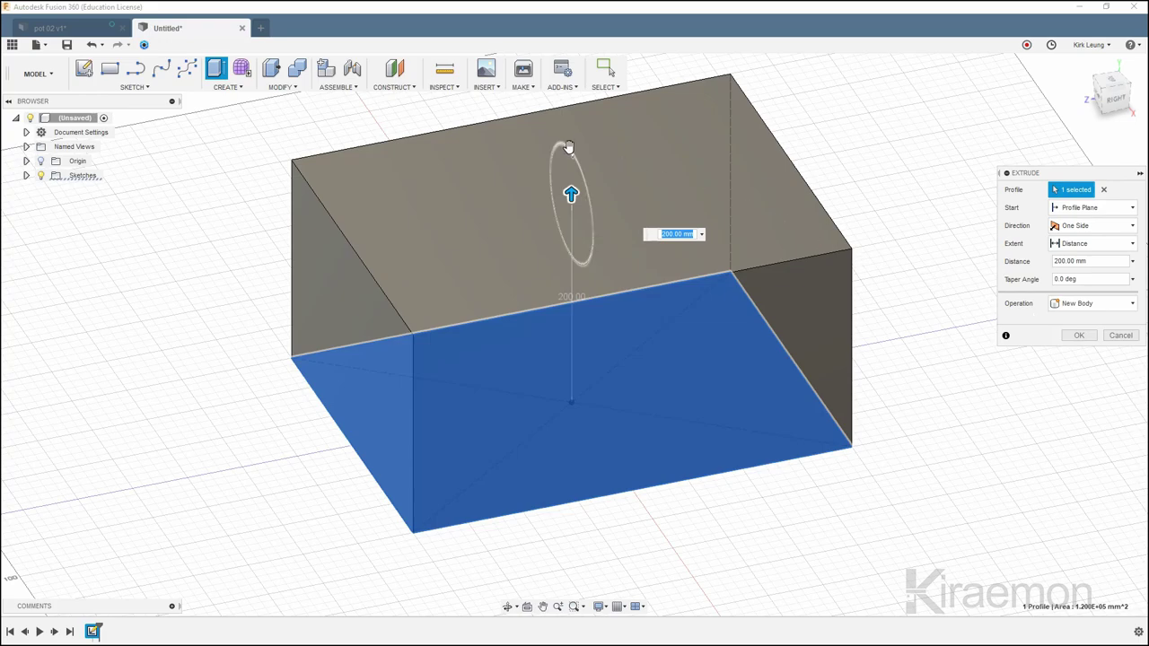
left_click_drag(573, 152, 574, 155)
type("15")
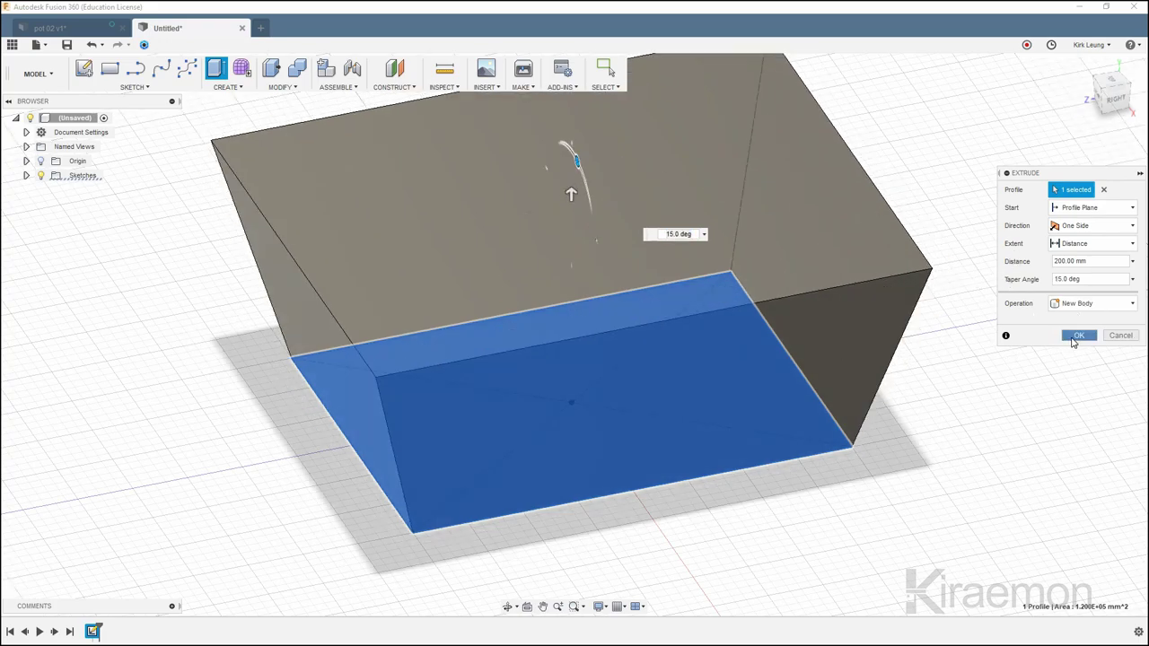
left_click(1076, 336)
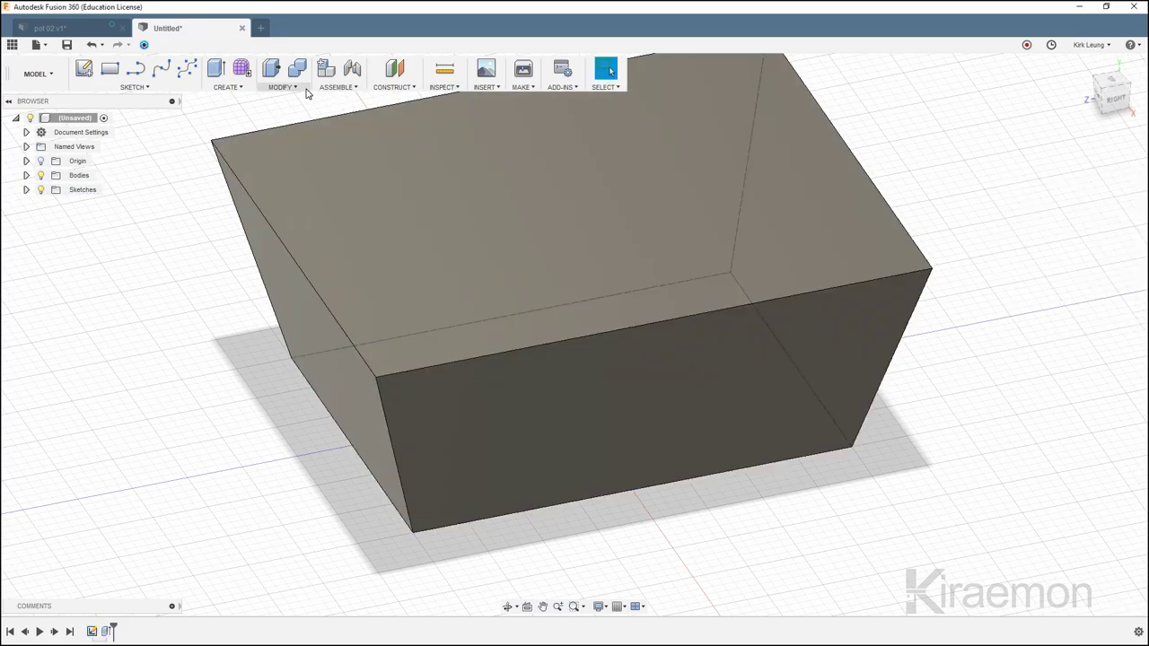
Fillet the block's top and slanted side edges with a 90 mm radius
left_click(303, 87)
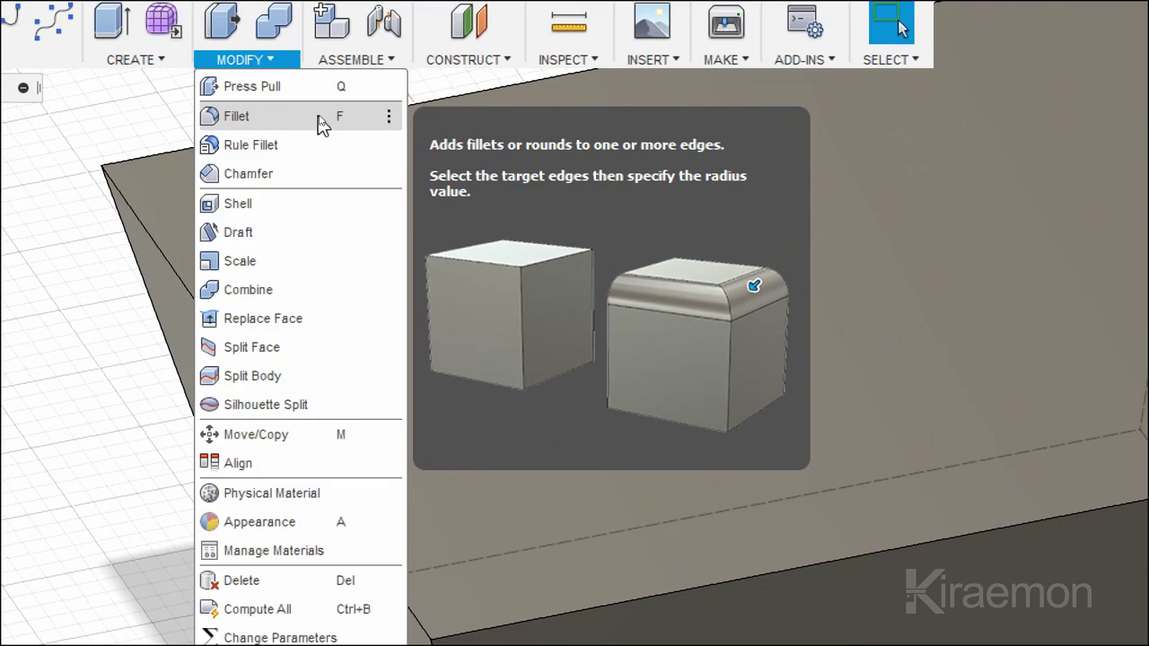
left_click(322, 124)
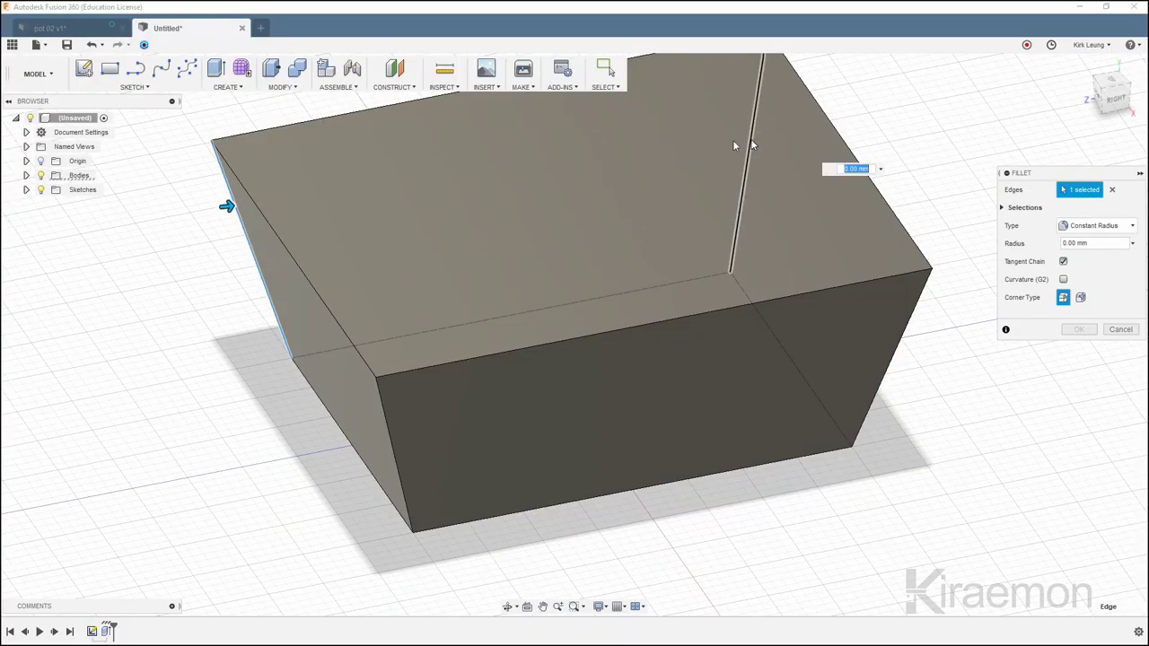
left_click(748, 145)
left_click(348, 113)
left_click(247, 199)
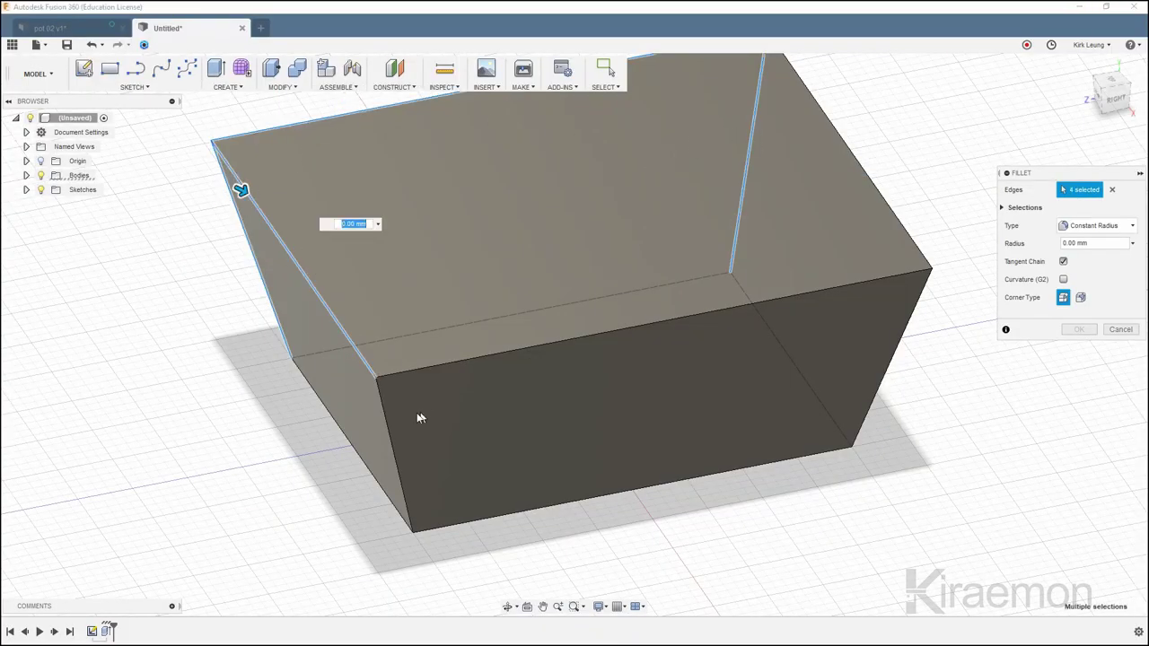
left_click(384, 413)
left_click(416, 369)
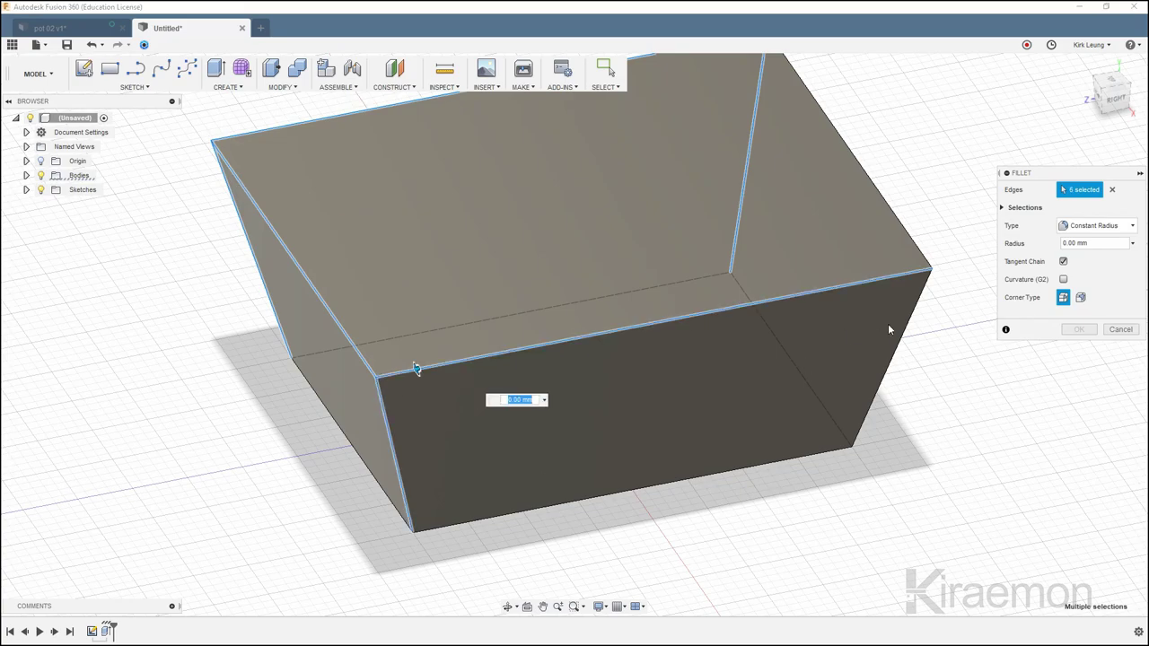
left_click(916, 249)
left_click(880, 374)
type("90")
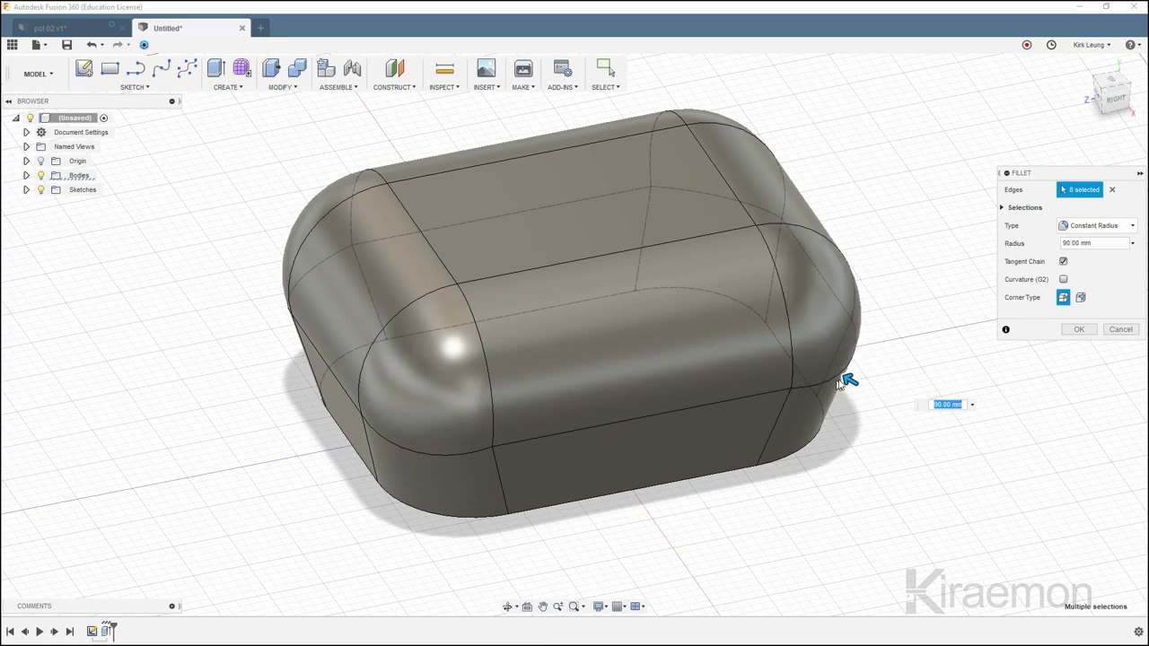
left_click(1067, 334)
Fillet the bottom edge loop with a 10 mm radius
mouse_move(905, 349)
middle_mouse_down("shift")
mouse_move(846, 302)
mouse_move(894, 342)
mouse_move(628, 224)
middle_mouse_up("shift")
left_click(281, 87)
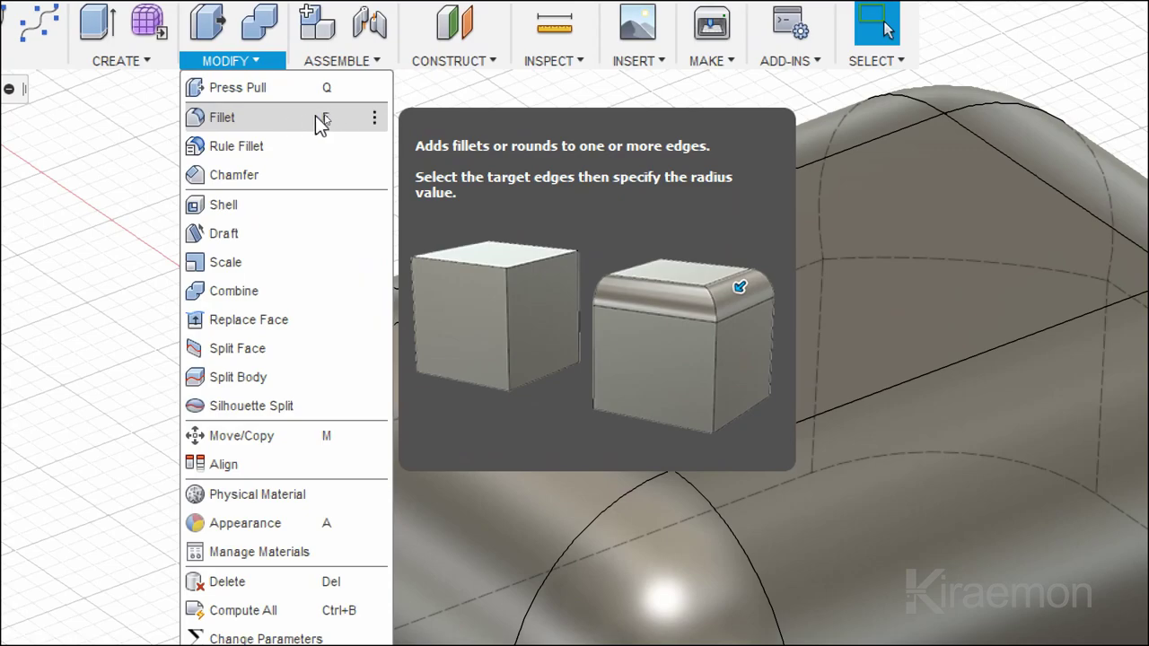
left_click(335, 124)
left_click(453, 519)
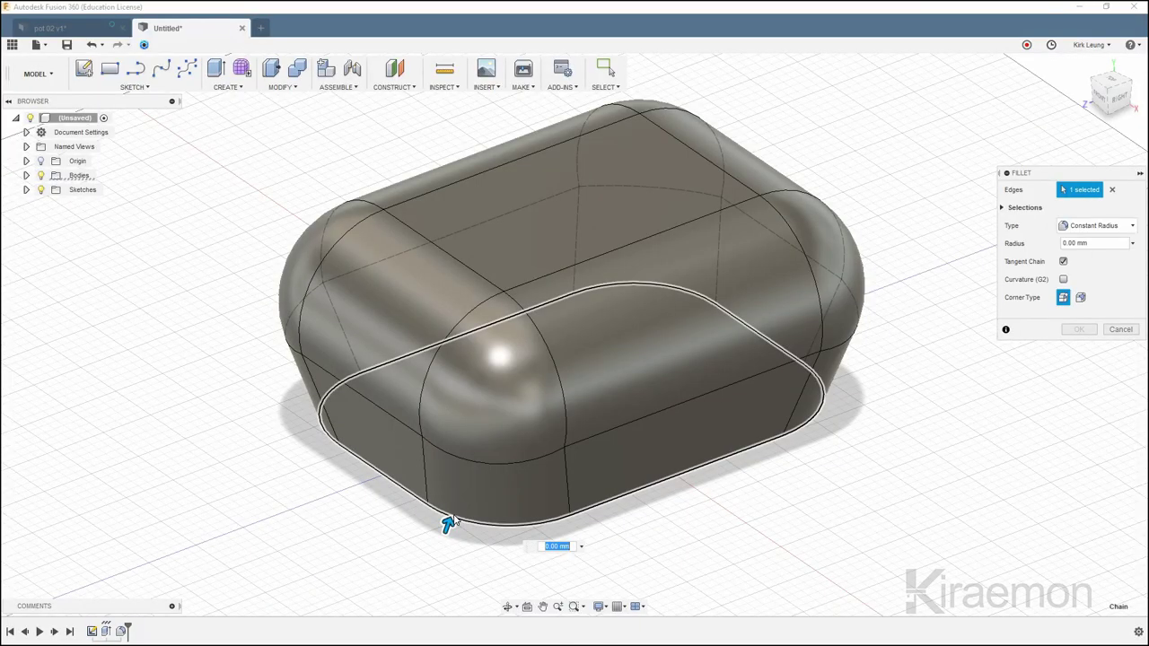
type("10")
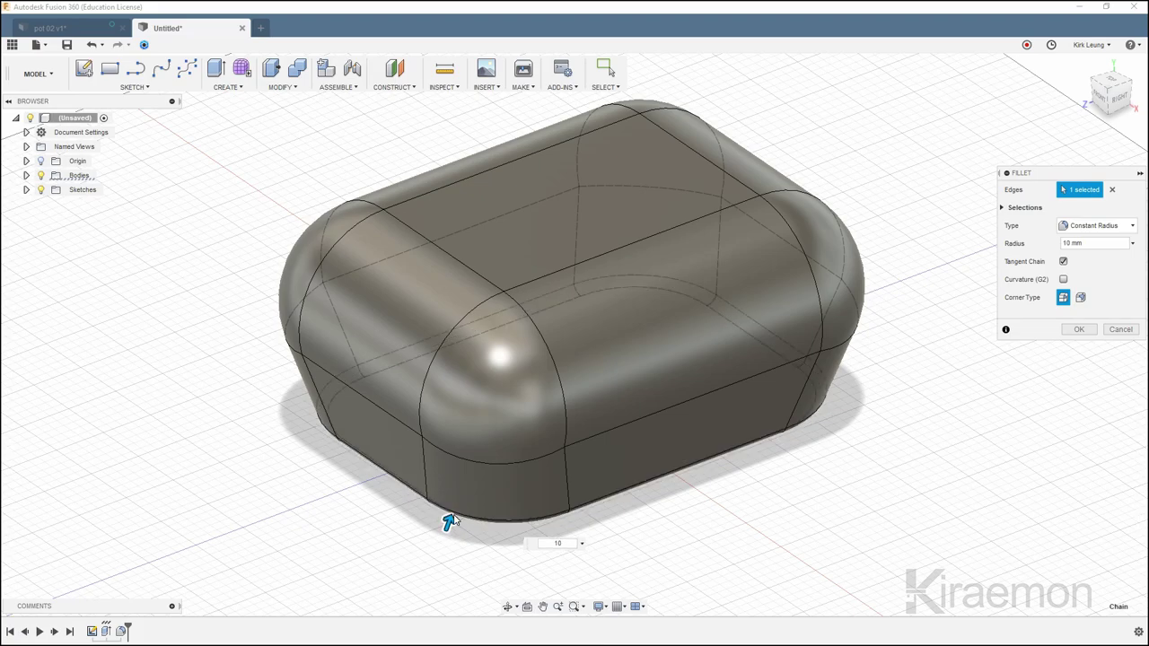
key("Return")
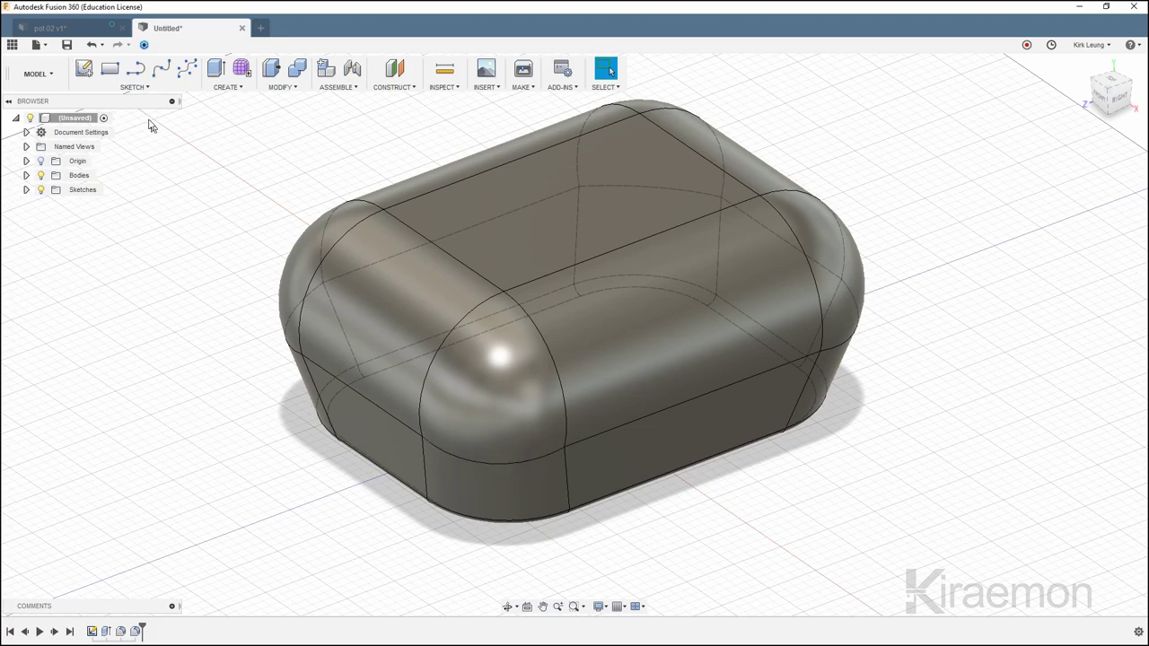
left_click(135, 87)
mouse_move(93, 142)
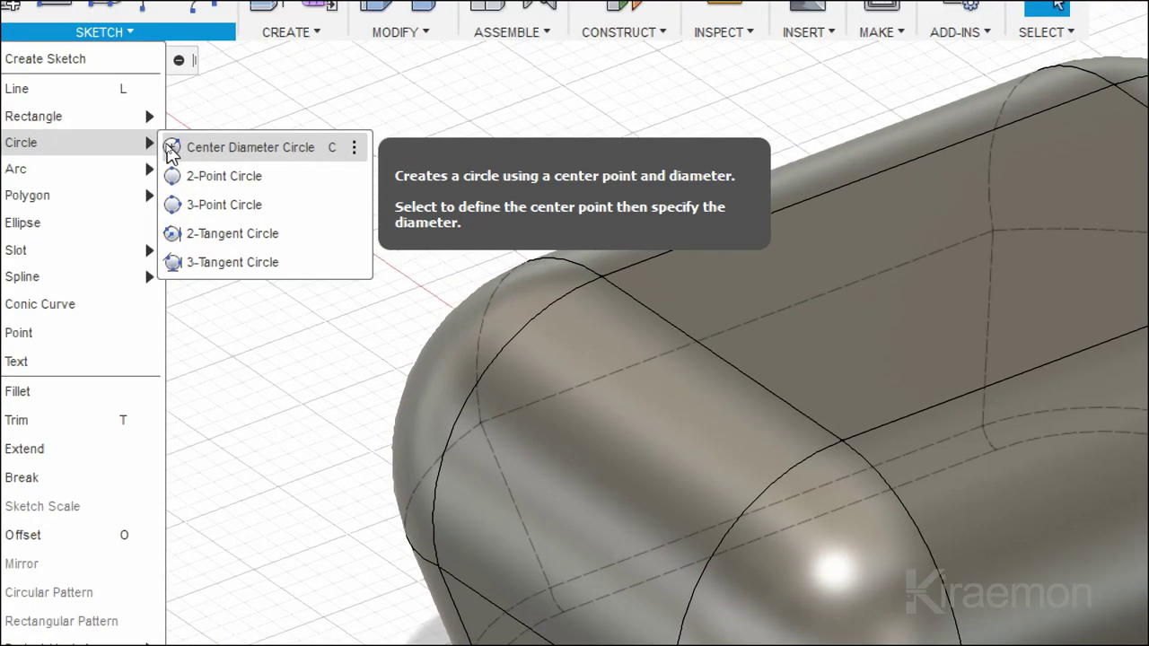
Draw a 40 mm diameter circle near a corner of the block's bottom face
left_click(169, 145)
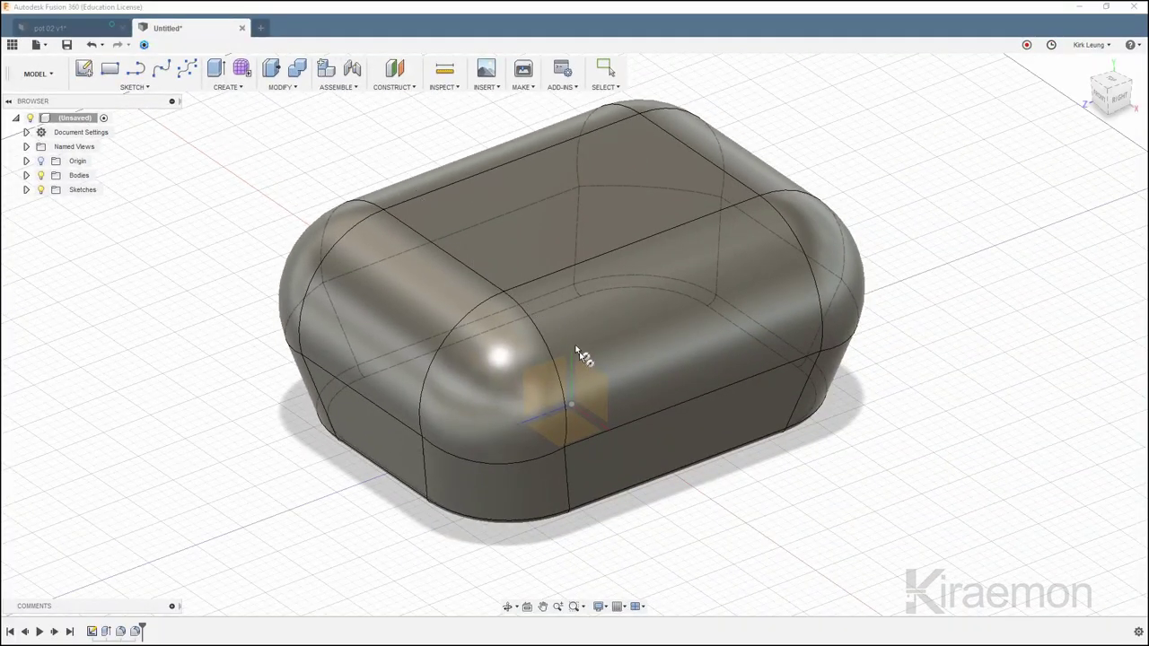
left_click(585, 353)
left_click(781, 279)
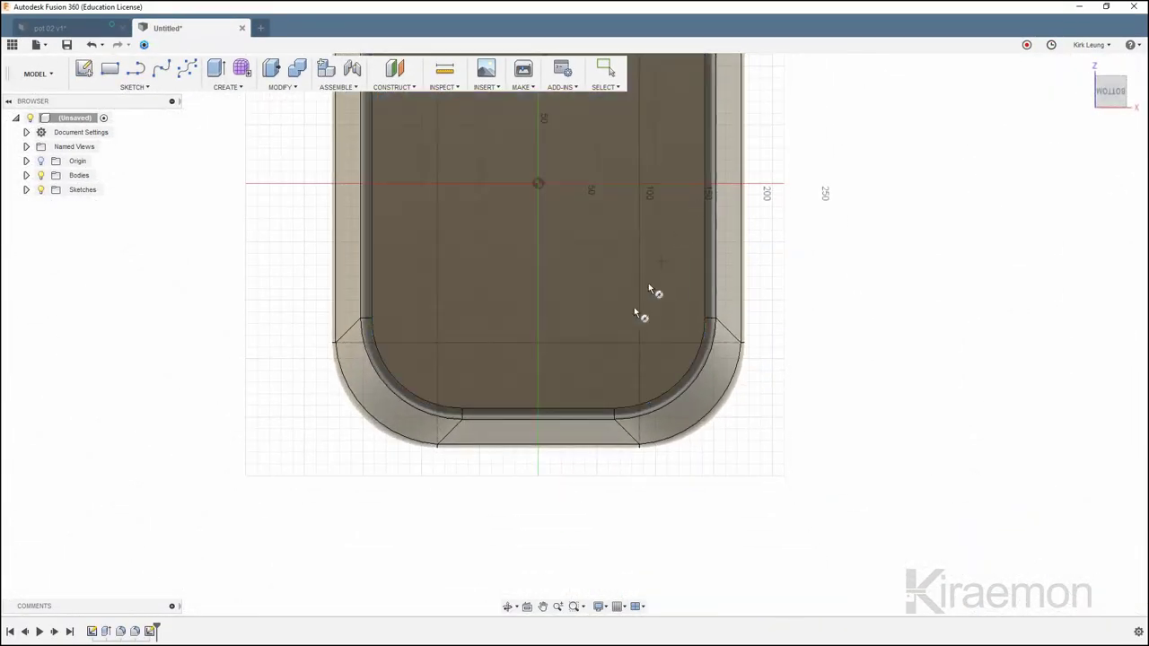
left_click(638, 342)
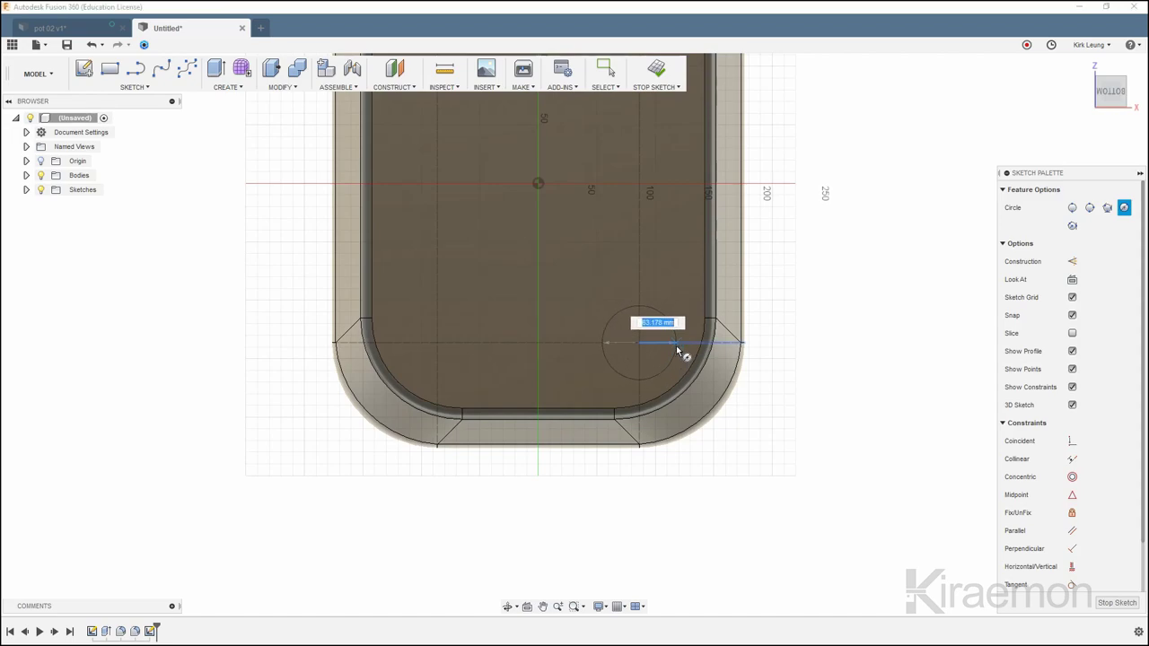
type("40")
key("Return")
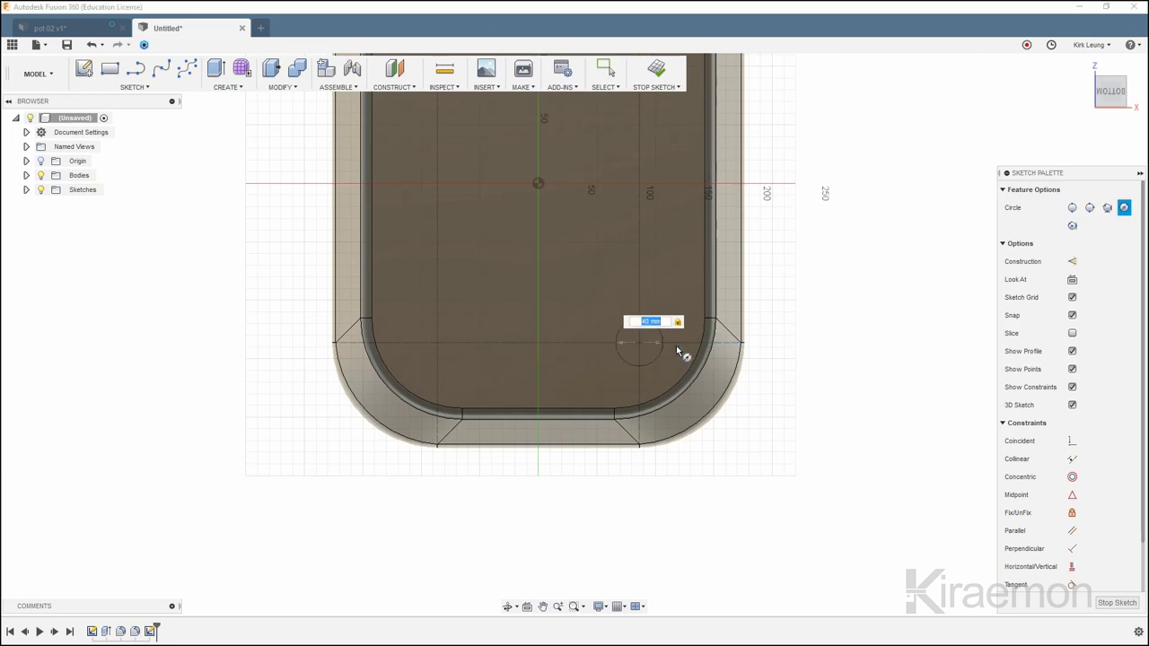
key("Return")
key("Escape")
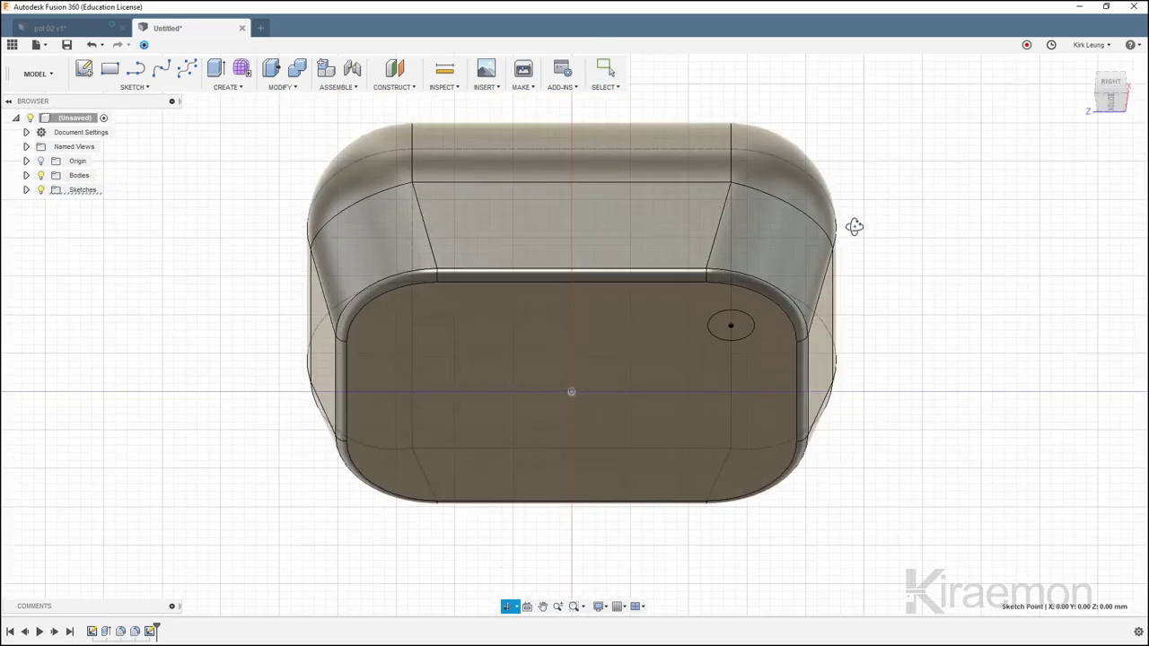
Extrude the circle 30 mm into the block as a cut to make a hole
left_click(251, 88)
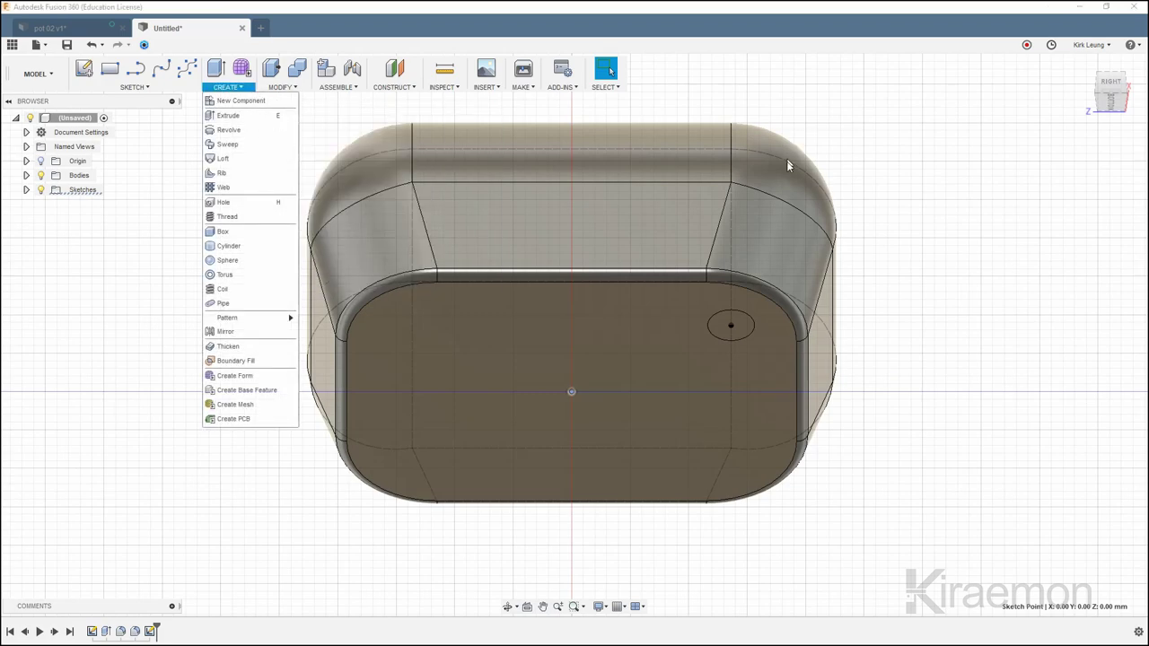
left_click(269, 118)
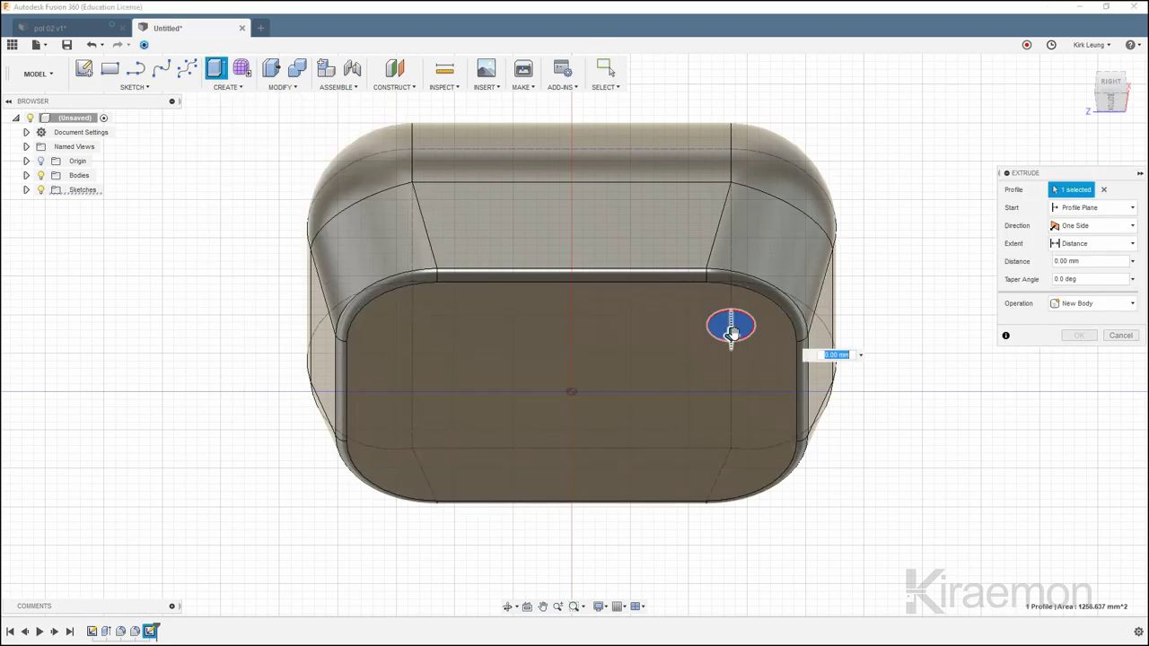
left_click_drag(732, 328, 733, 306)
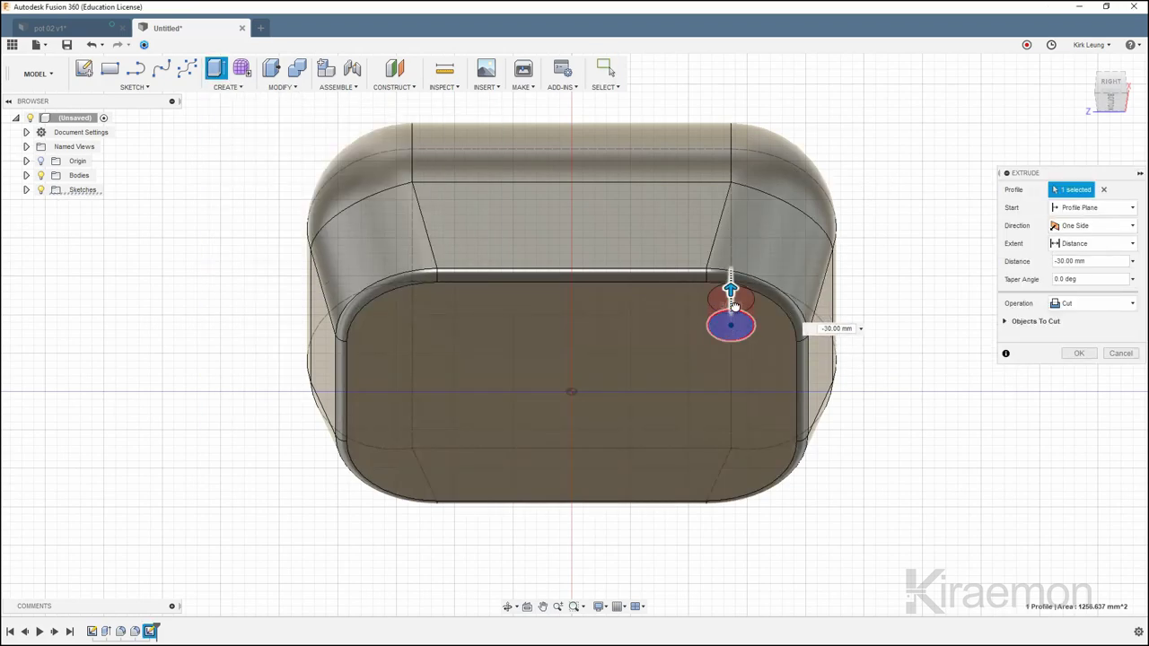
left_click(1091, 355)
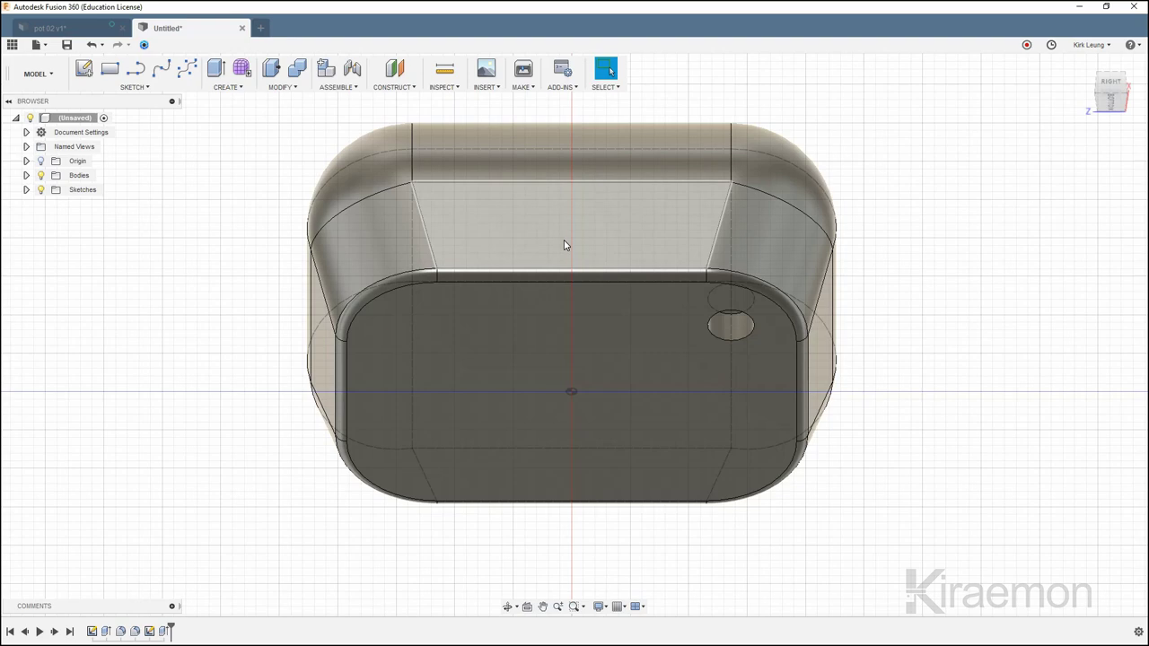
Round the hole's rim edge with a 5 mm fillet
key("f")
left_click(712, 333)
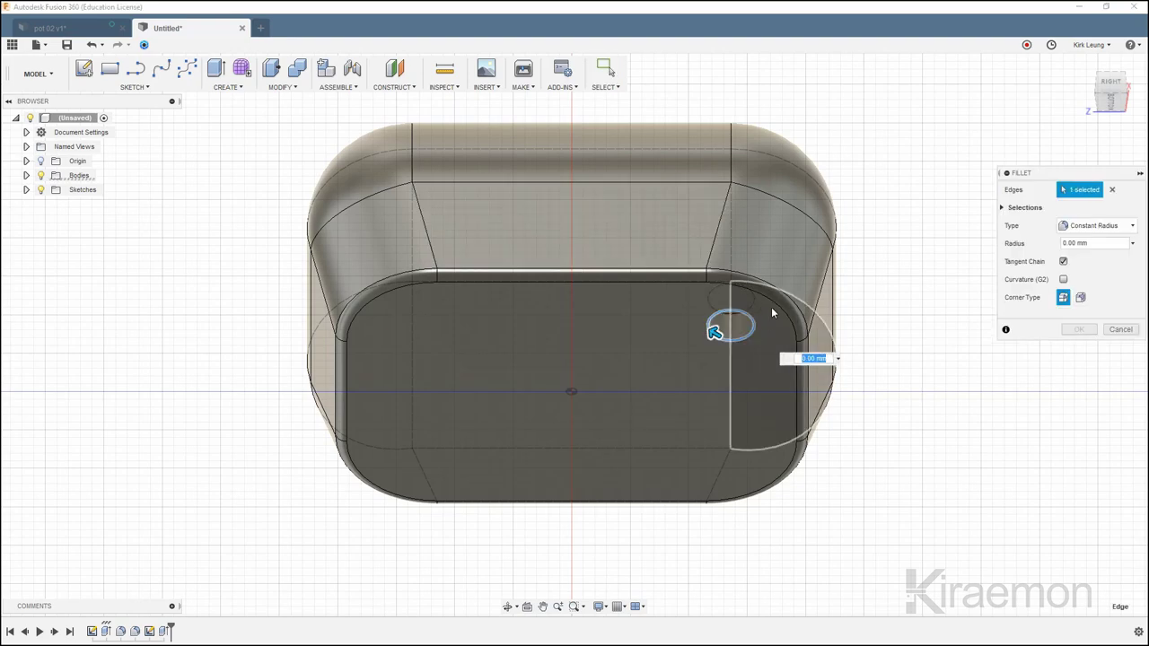
type("5")
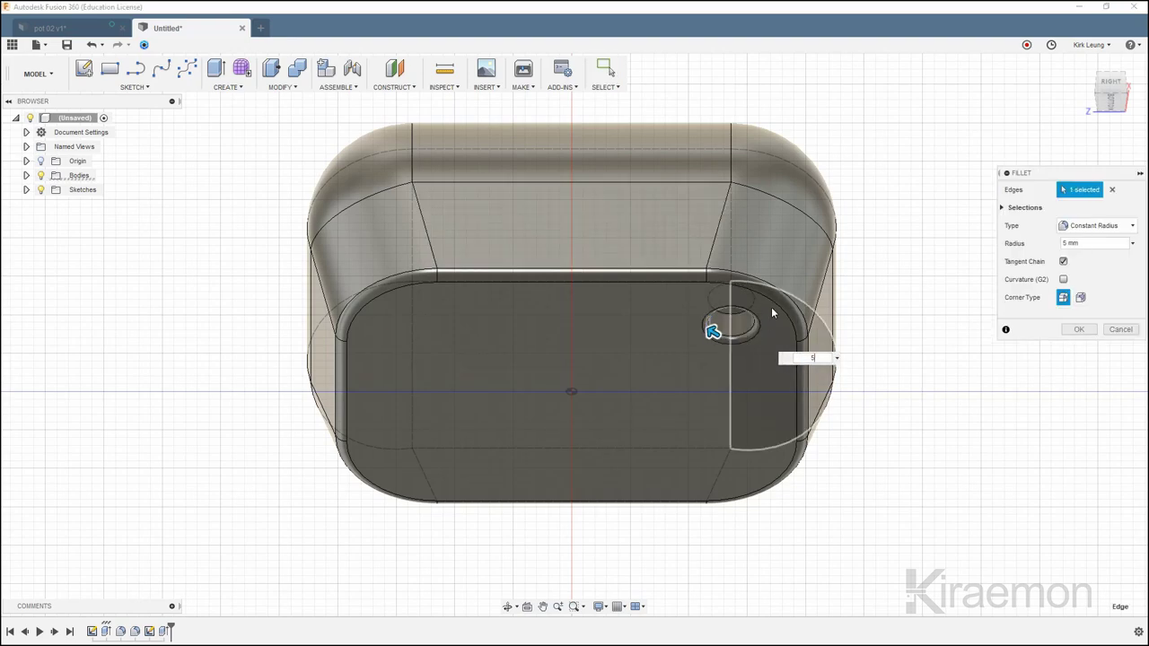
key("Return")
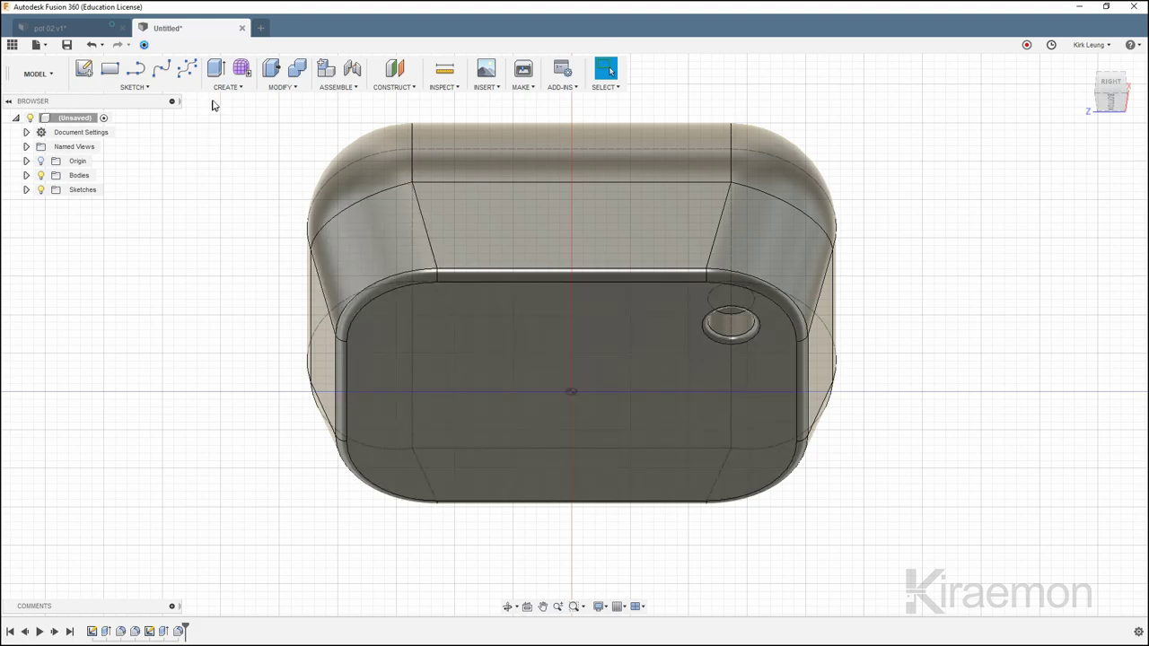
Mirror the hole cut and its fillet across the XY plane to the opposite corner
left_click(226, 87)
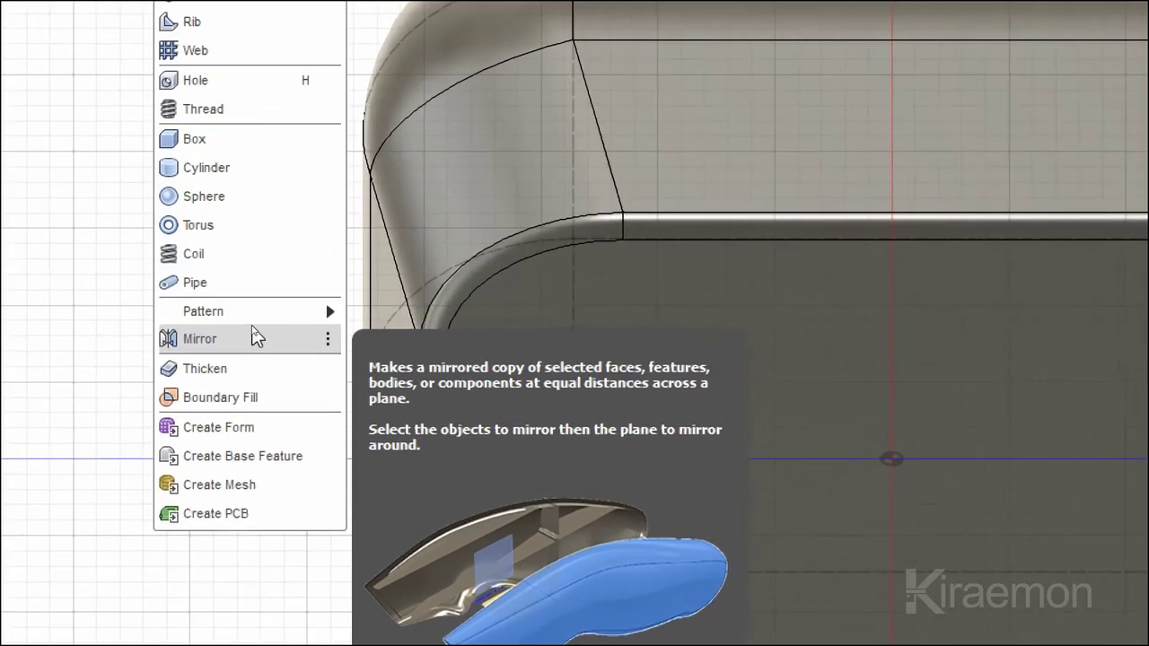
left_click(255, 335)
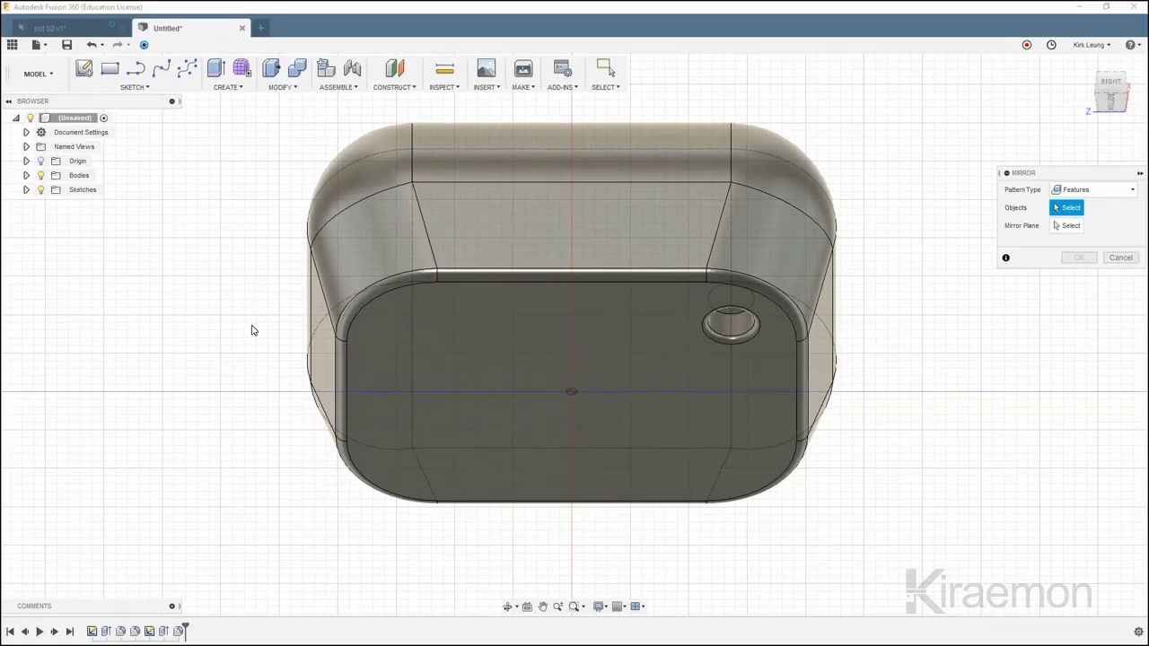
left_click(178, 631)
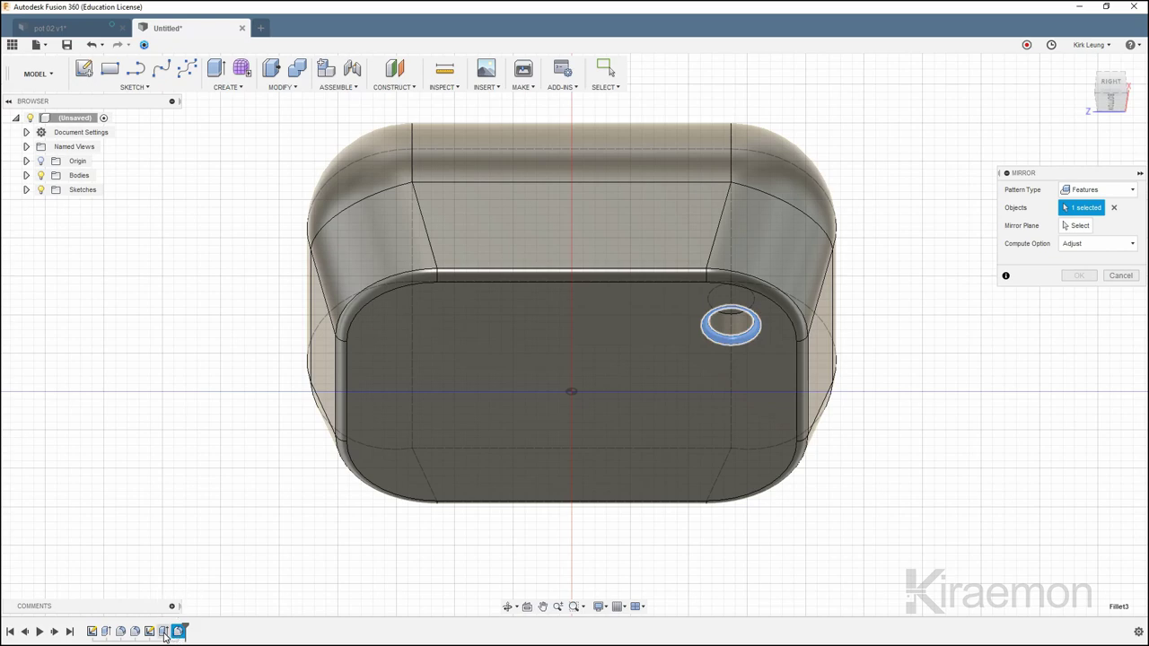
left_click(165, 632)
left_click(1077, 225)
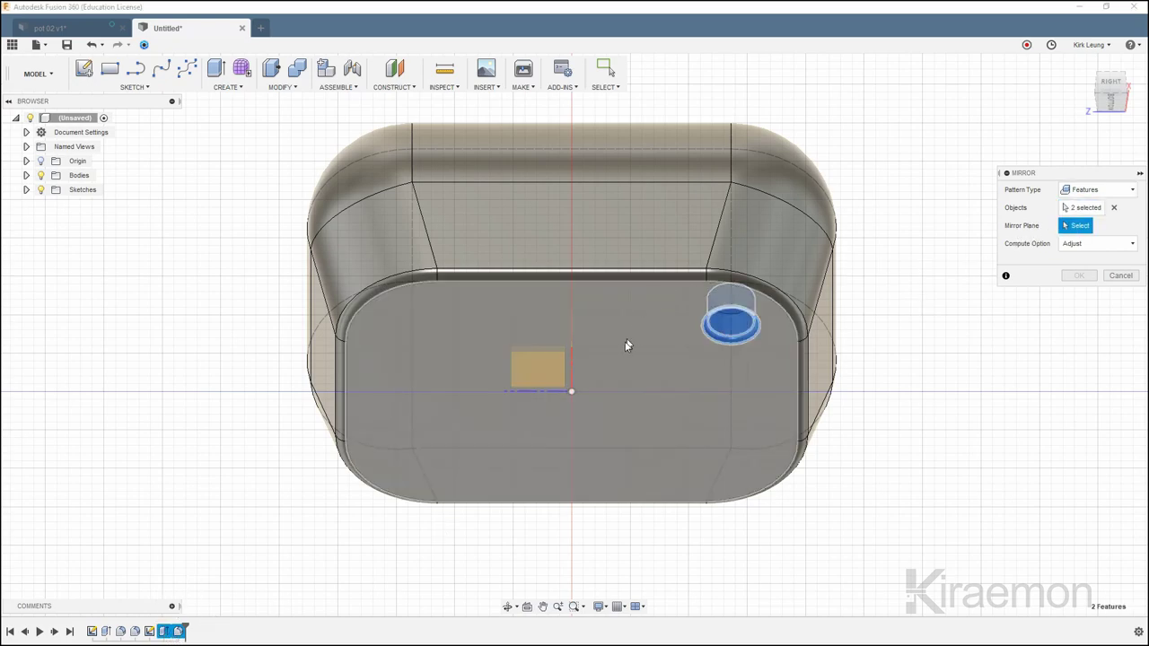
middle_click_drag(649, 362, 592, 341, "shift")
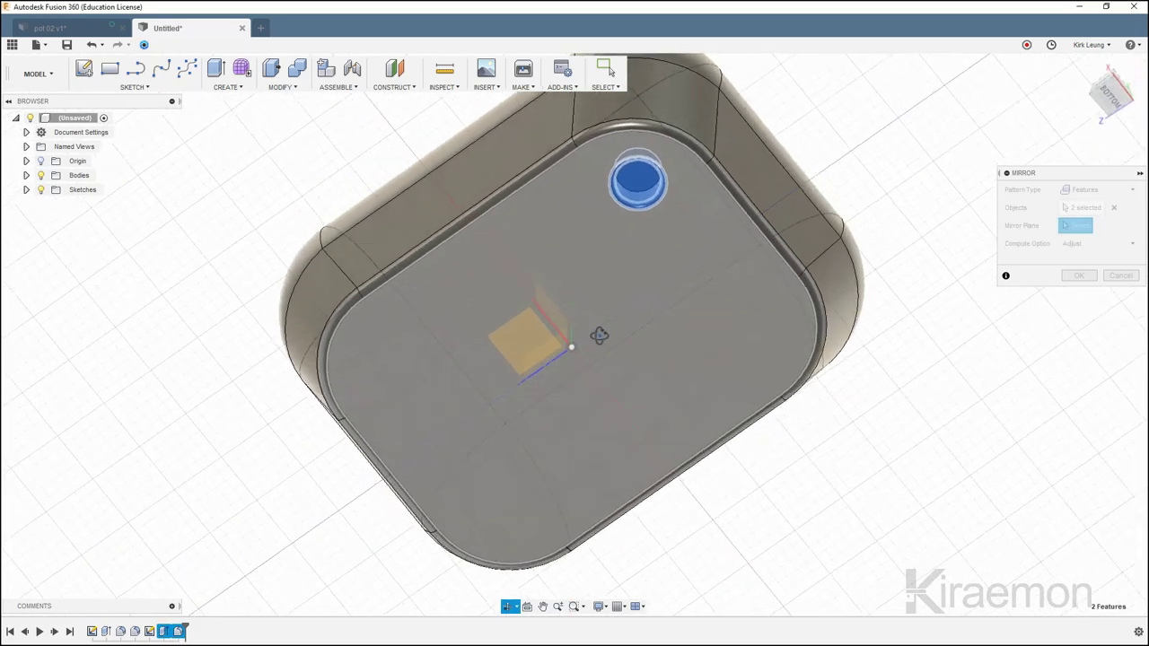
left_click(551, 320)
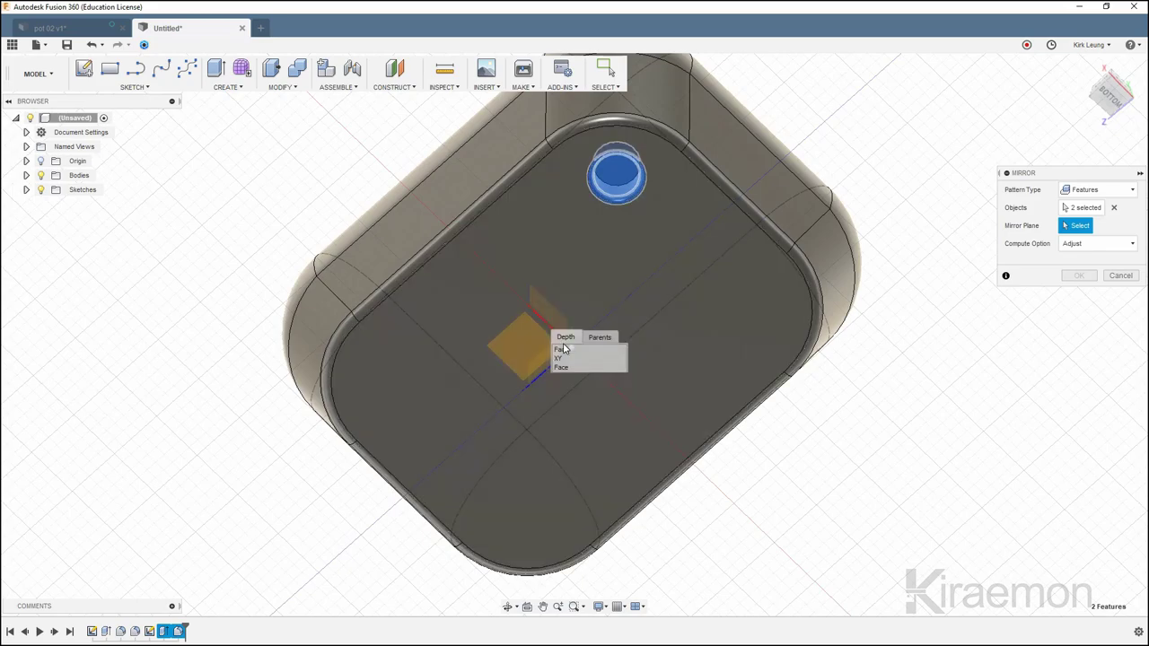
left_click(563, 357)
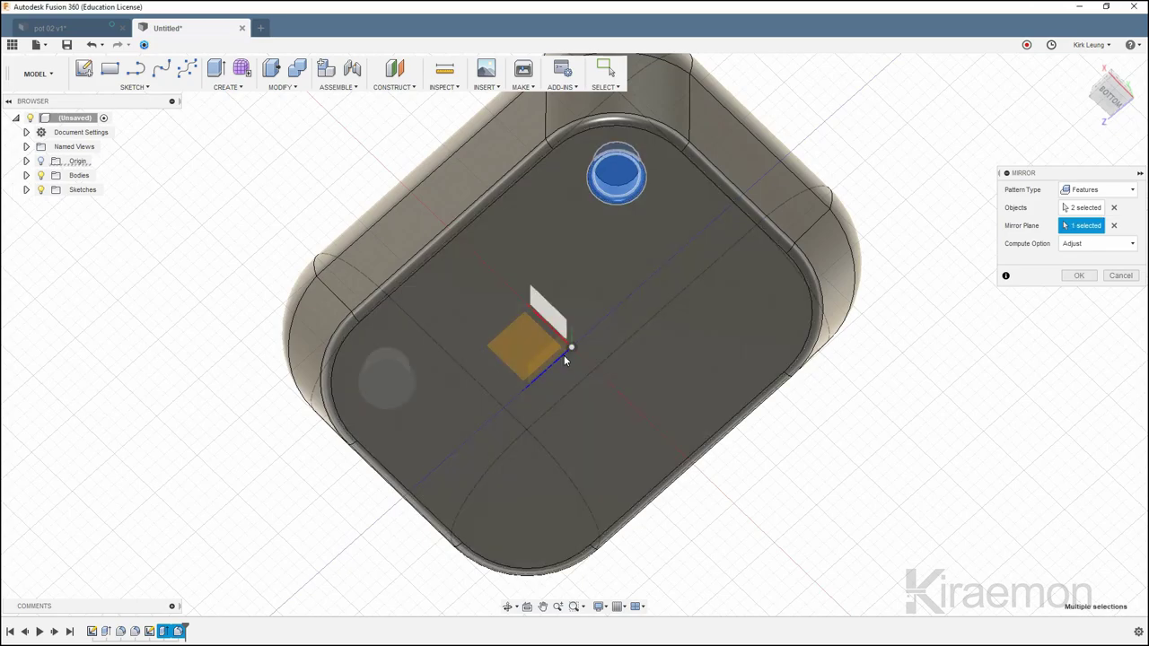
left_click(1078, 275)
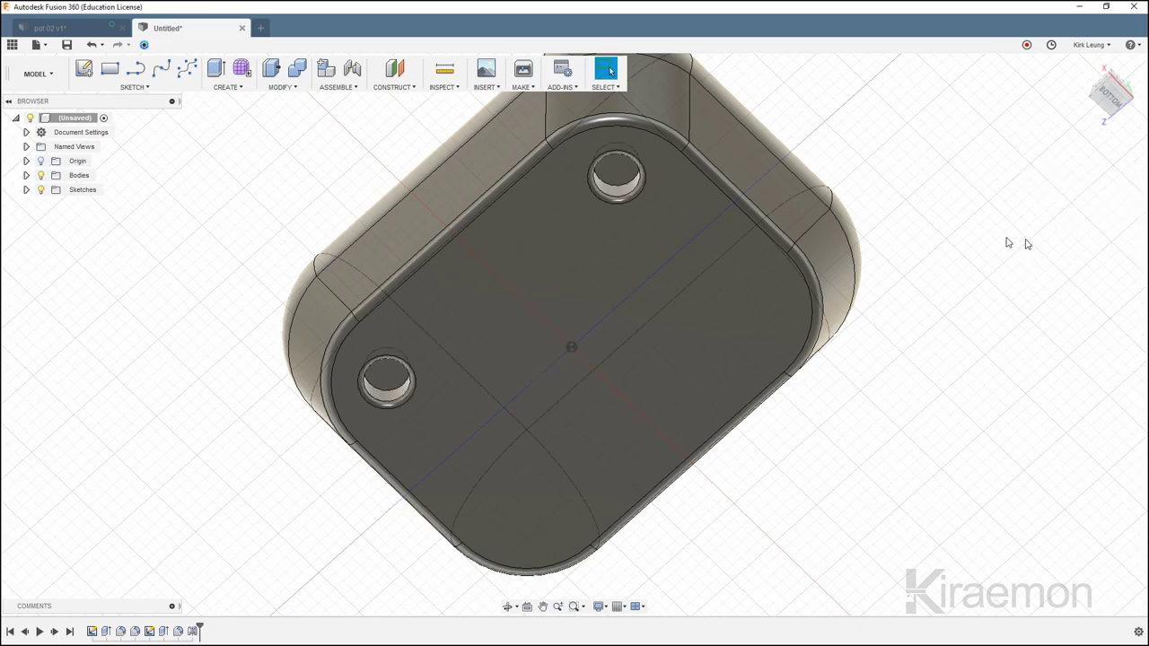
Mirror both filleted hole features across the XZ plane, giving four corner holes
left_click(213, 89)
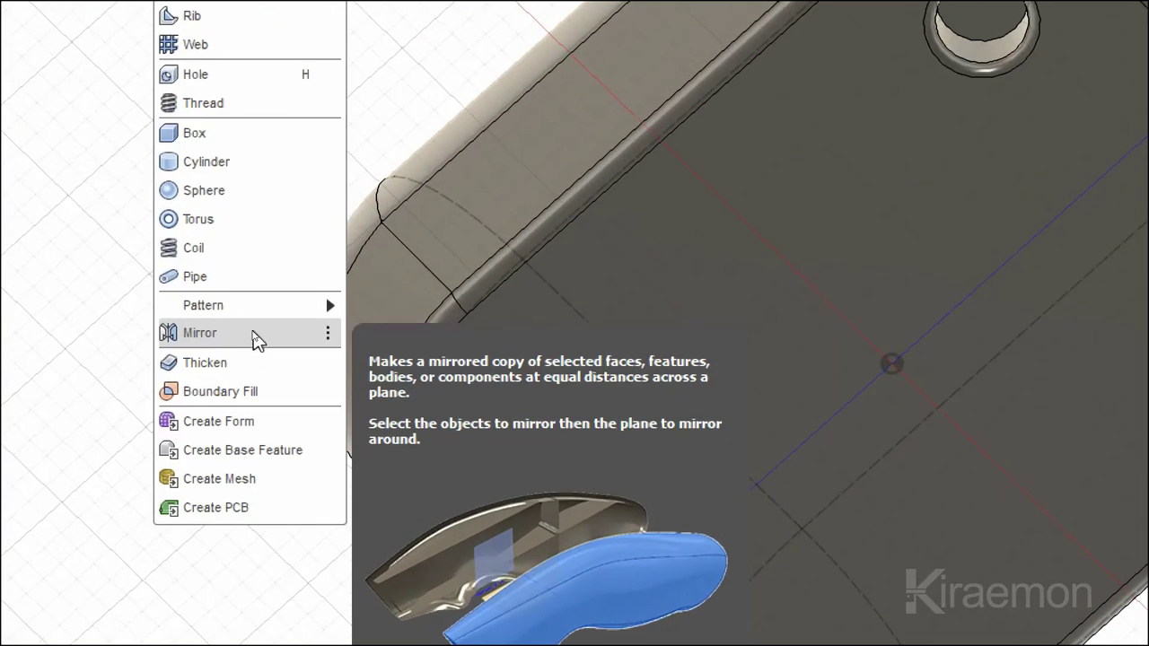
left_click(254, 340)
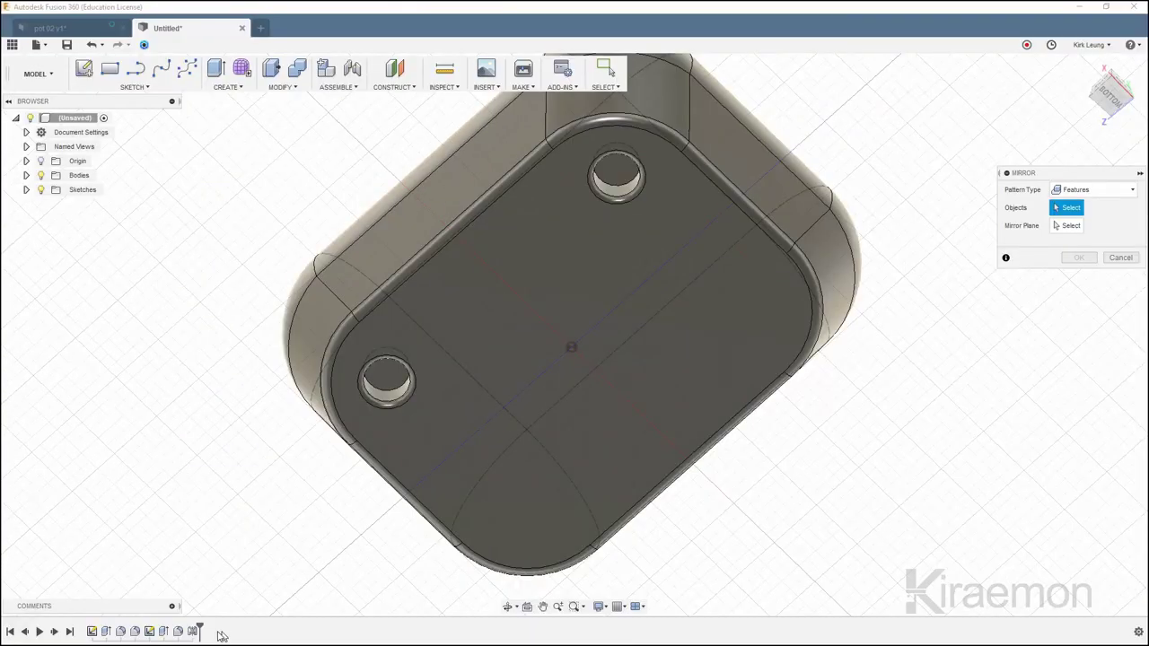
left_click(192, 631)
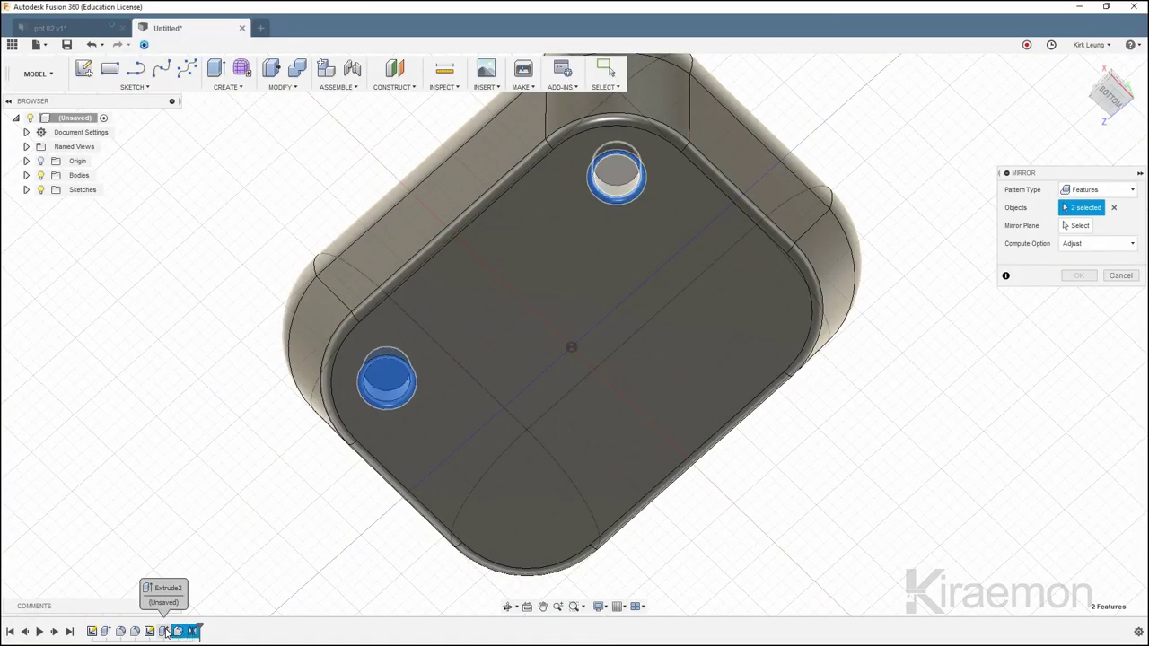
left_click(162, 632)
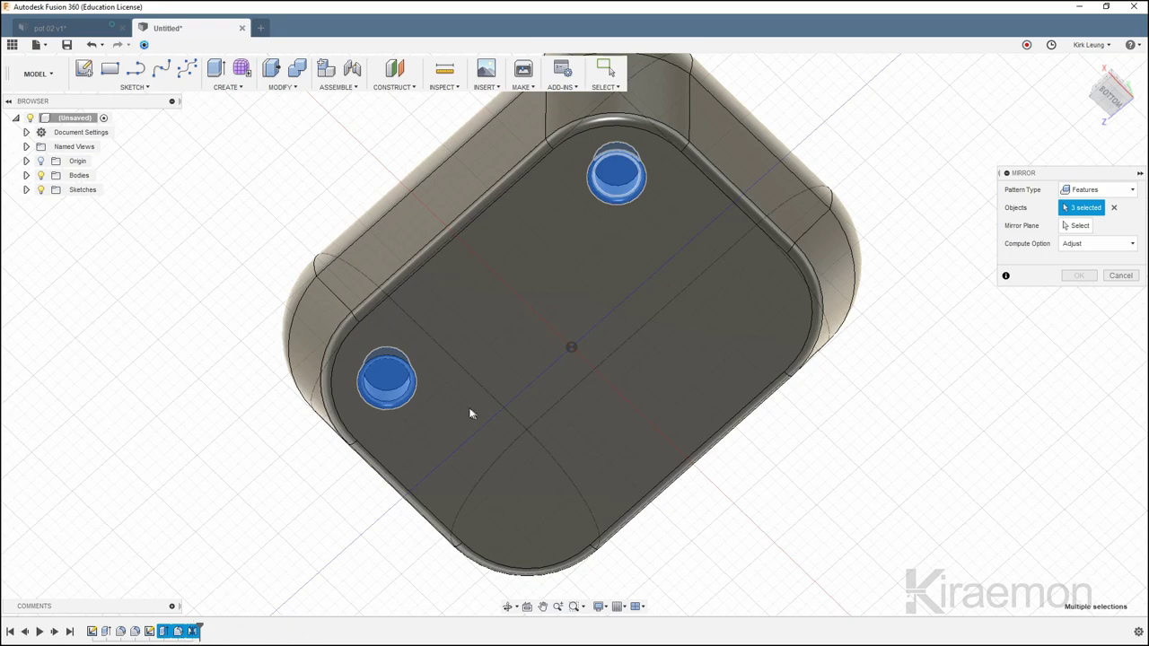
left_click(1117, 191)
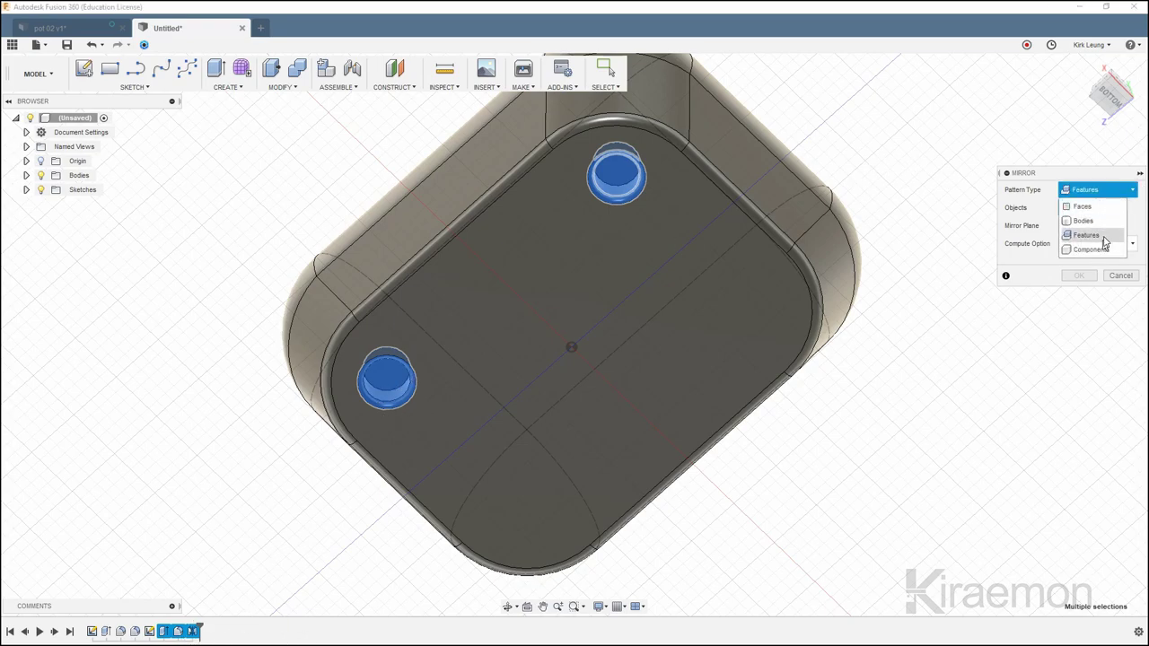
left_click(1086, 235)
left_click(1076, 225)
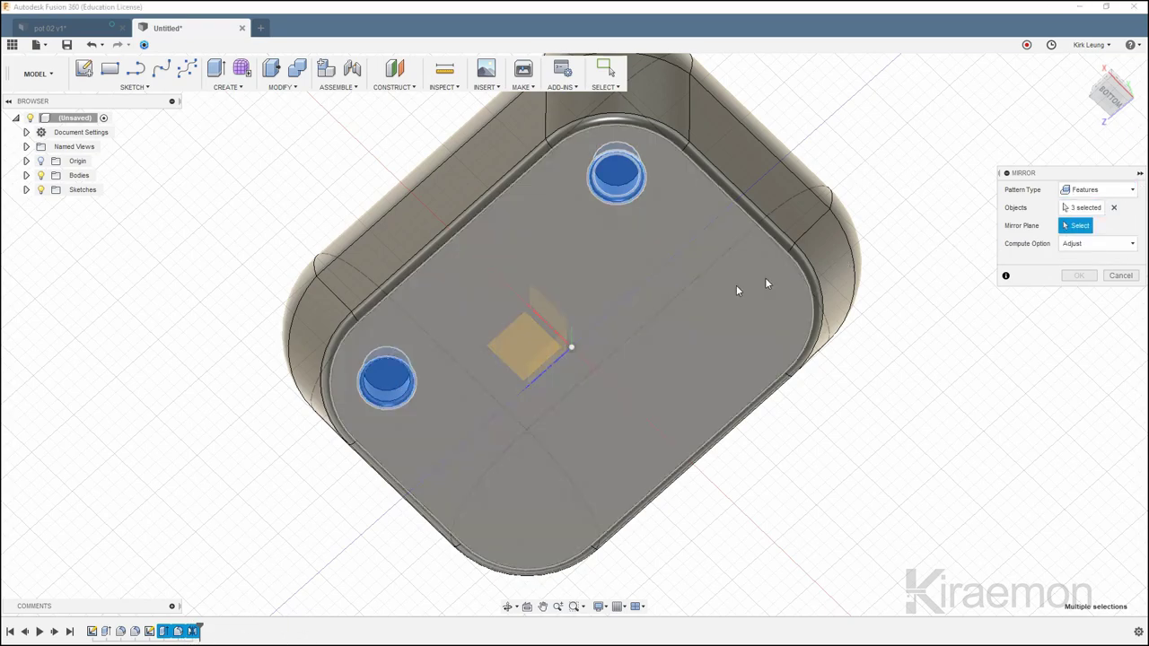
left_click(562, 350)
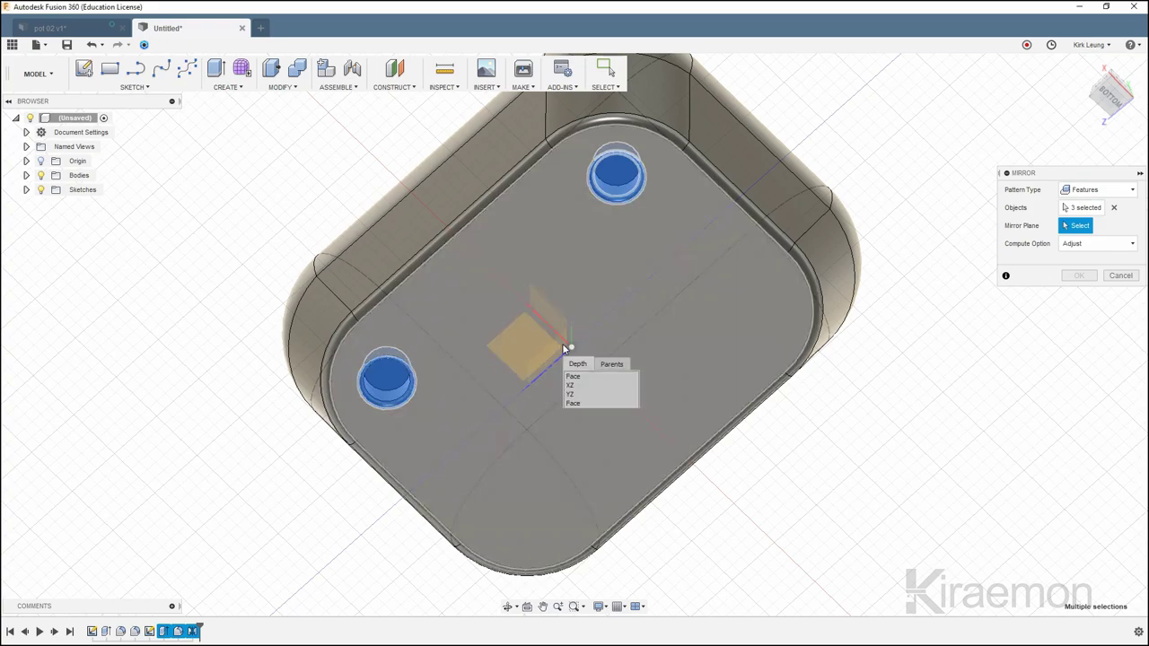
left_click(576, 395)
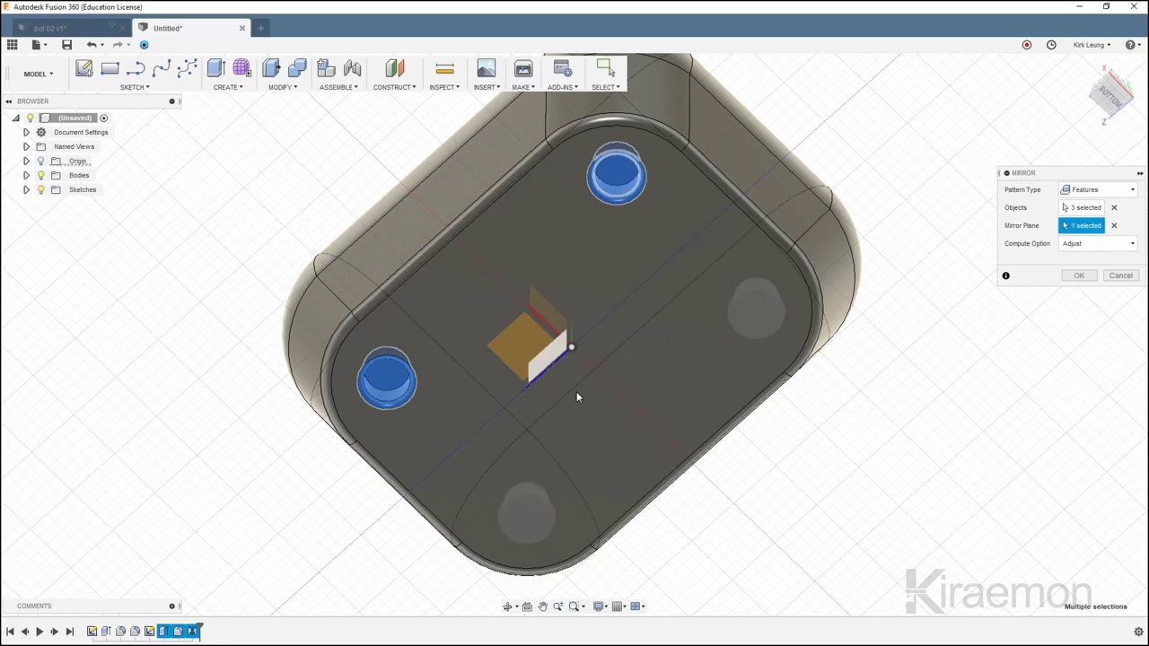
left_click(1080, 275)
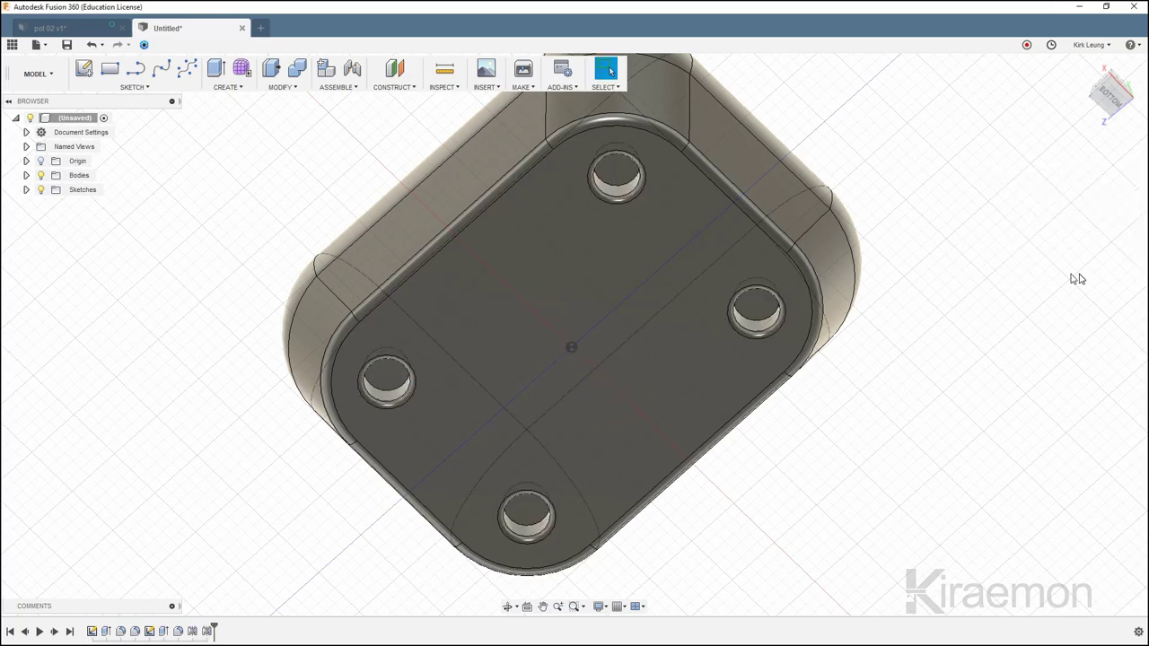
Start a new sketch on the seat's underside face
mouse_move(872, 213)
left_mouse_down()
mouse_move(918, 302)
mouse_move(914, 208)
left_mouse_up()
key("Escape")
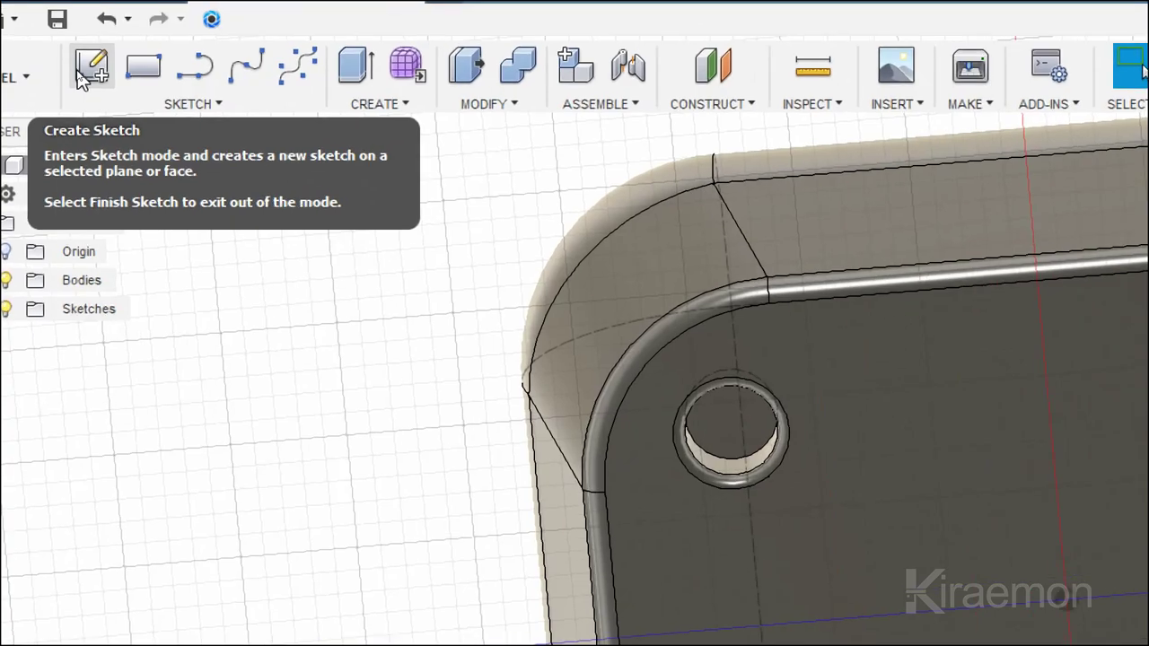
left_click(78, 73)
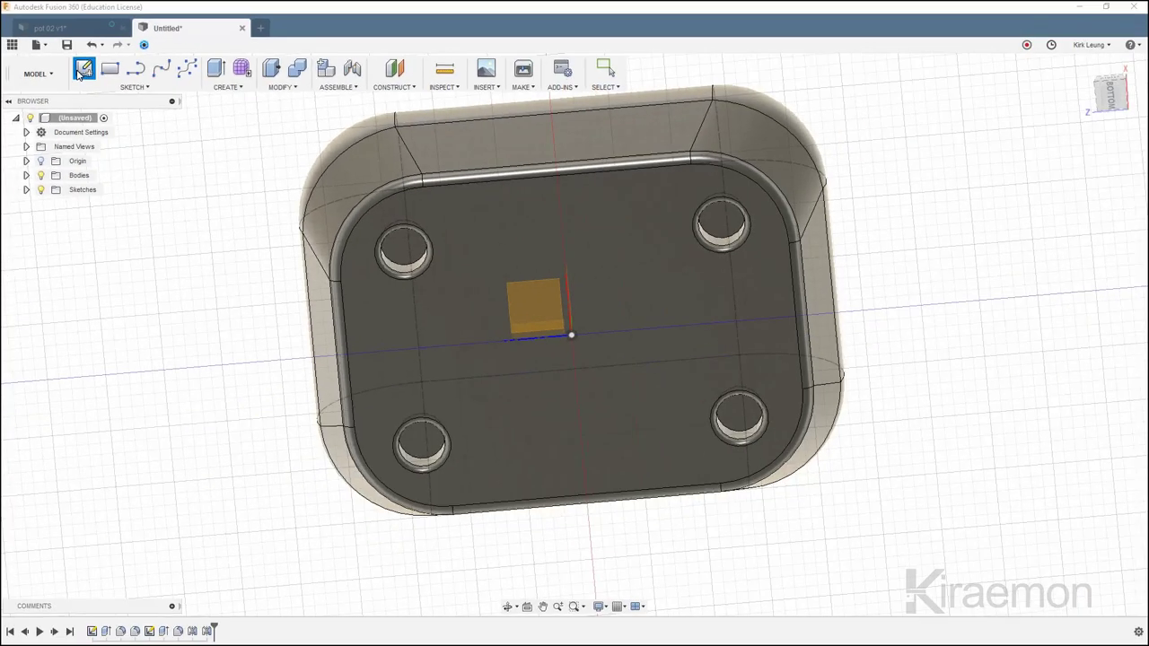
left_click(724, 232)
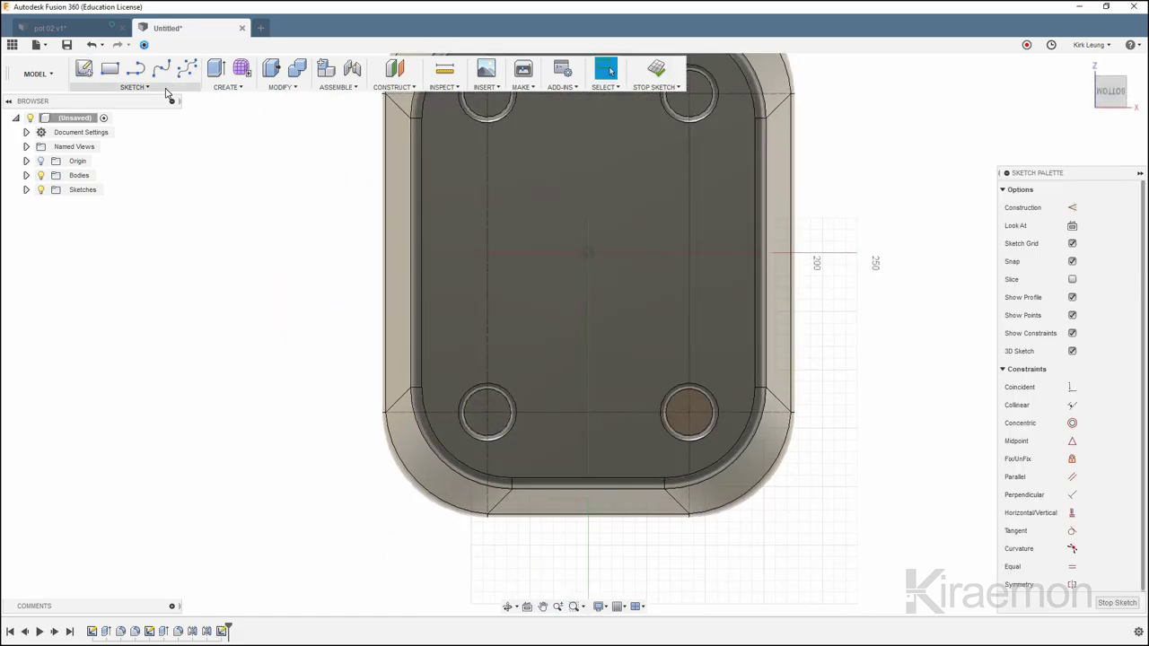
Project the bottom-left hole's edge into the sketch
left_click(135, 87)
mouse_move(54, 394)
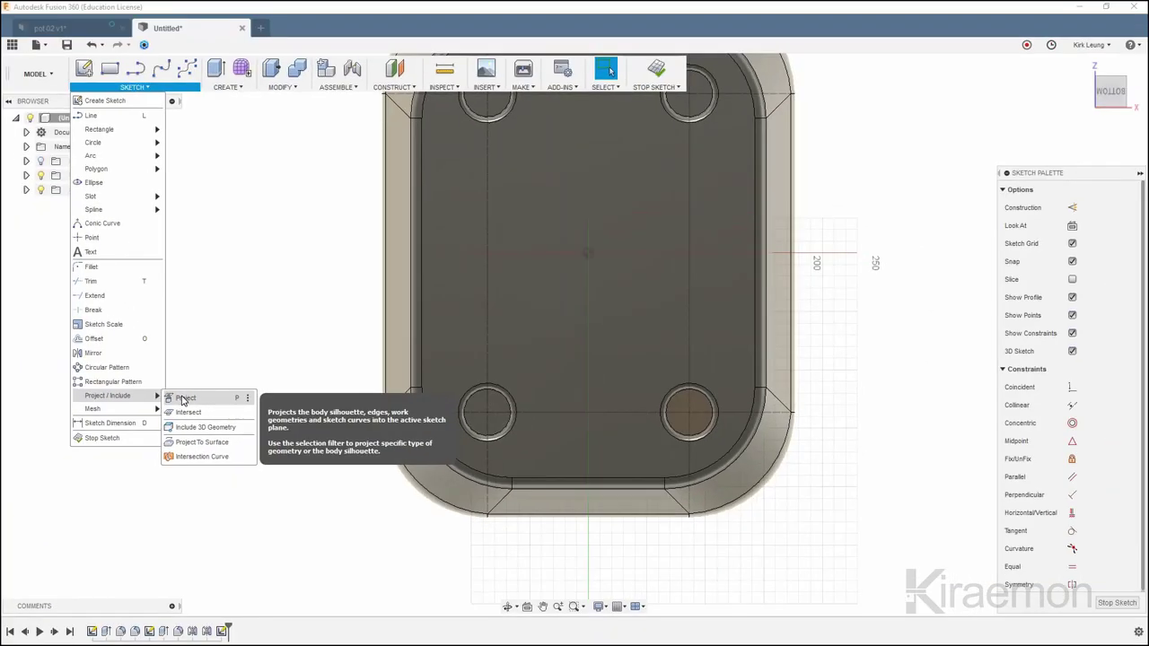
left_click(182, 399)
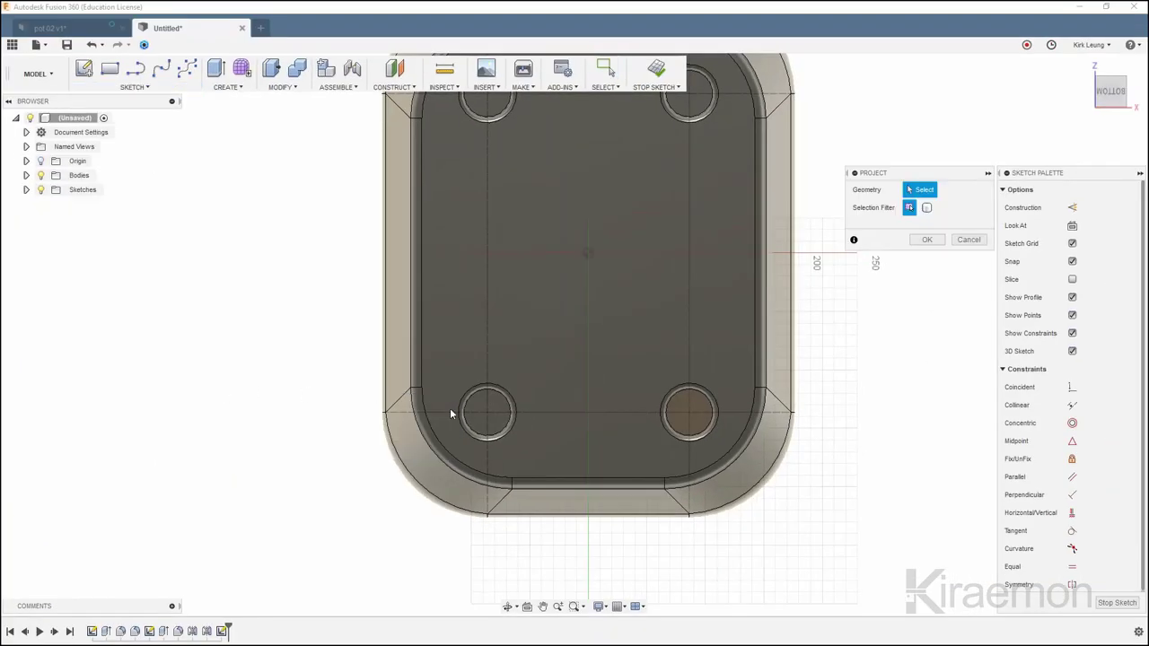
middle_click_drag(529, 407, 516, 465, "shift")
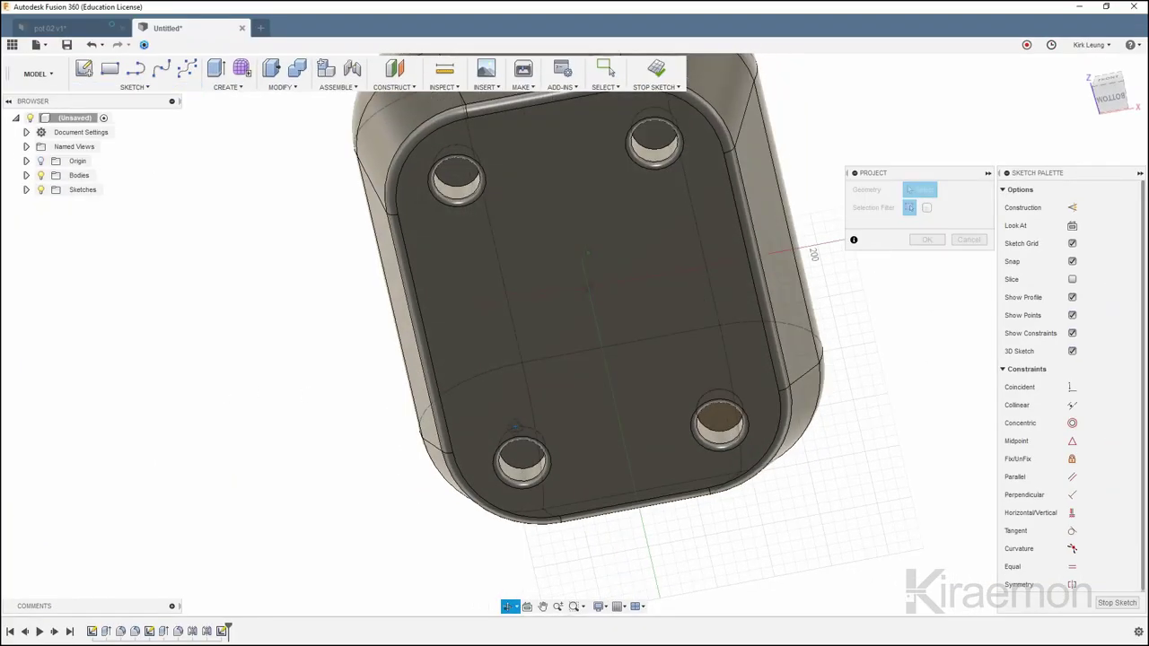
left_click(516, 465)
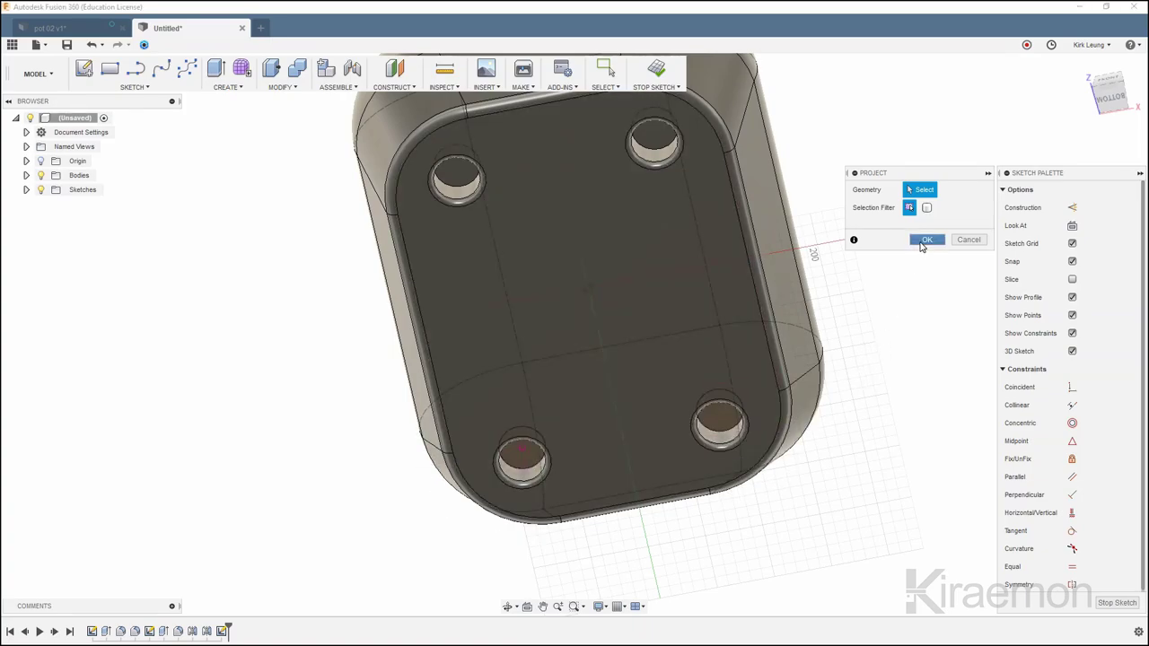
left_click(922, 247)
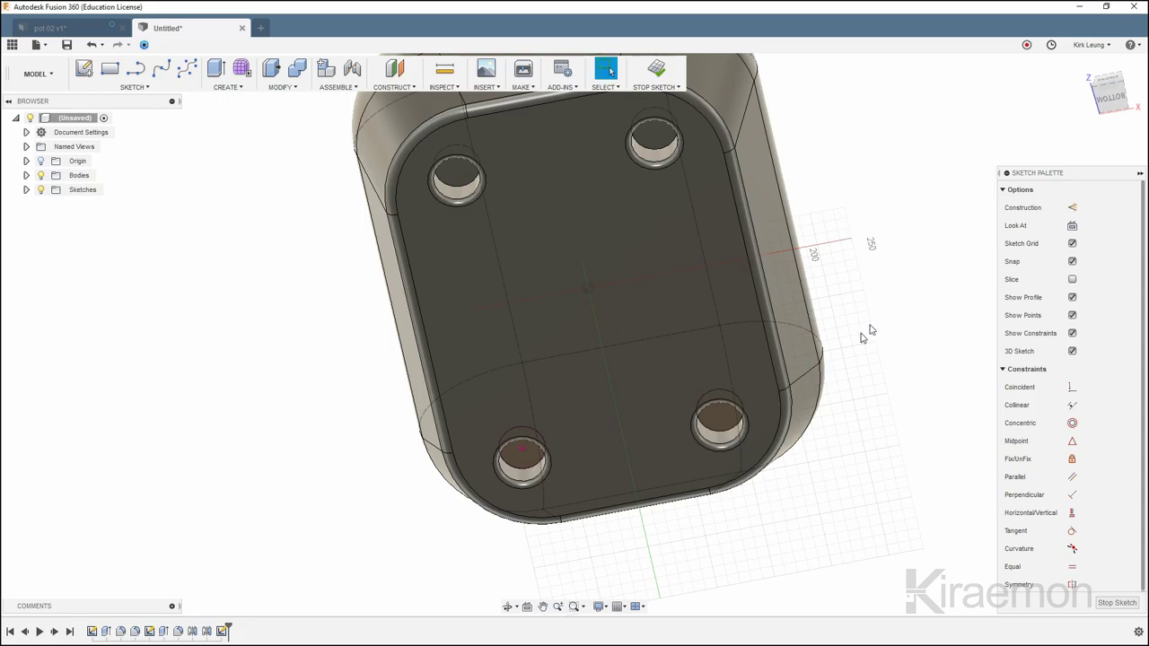
mouse_move(922, 247)
middle_mouse_down("shift")
mouse_move(786, 357)
mouse_move(674, 354)
middle_mouse_up("shift")
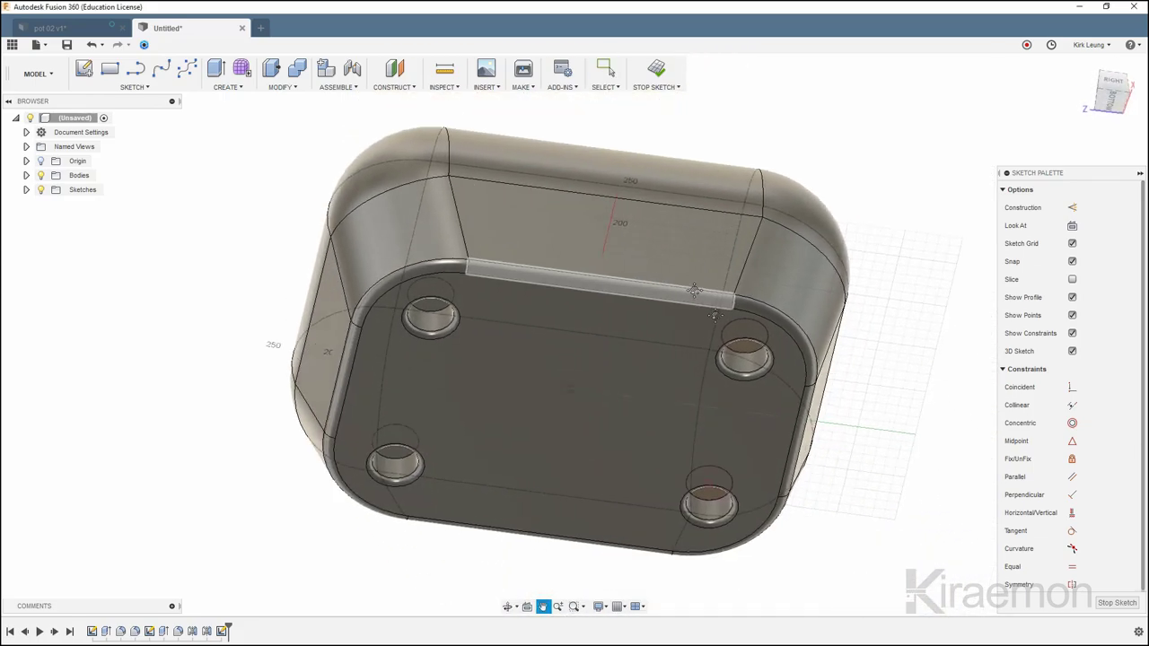
Extrude two hole profiles 200 mm downward as a new body to form two legs
key("e")
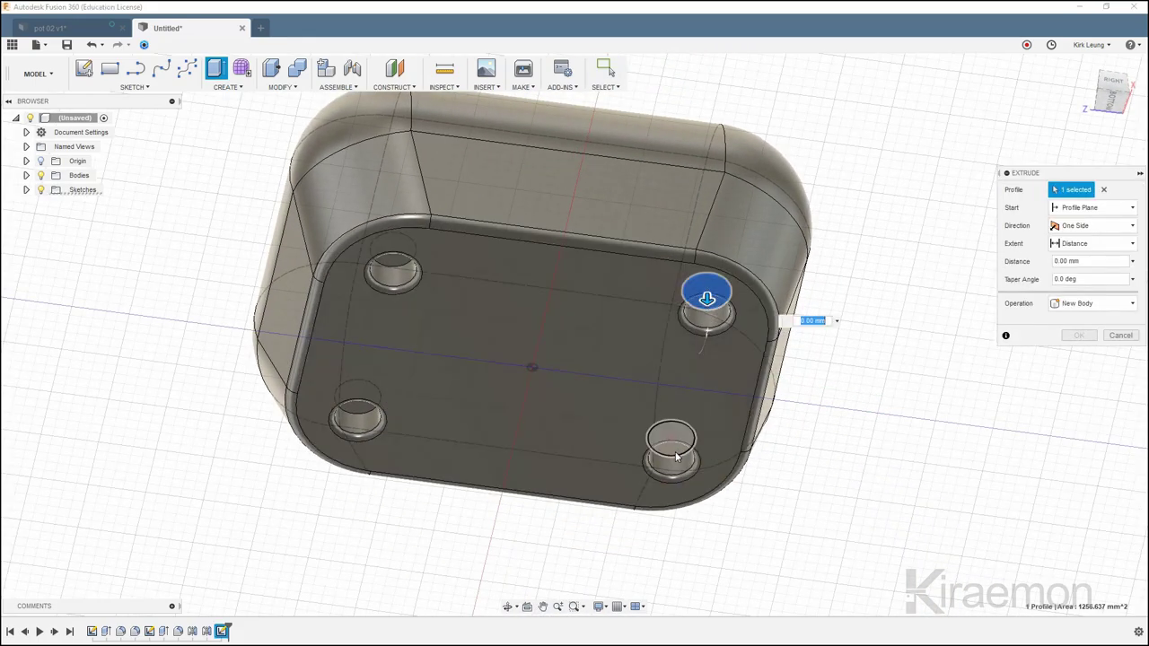
left_click(673, 456)
scroll(682, 454, "down", 3)
mouse_move(682, 453)
middle_mouse_down("shift")
mouse_move(773, 401)
mouse_move(769, 423)
middle_mouse_up("shift")
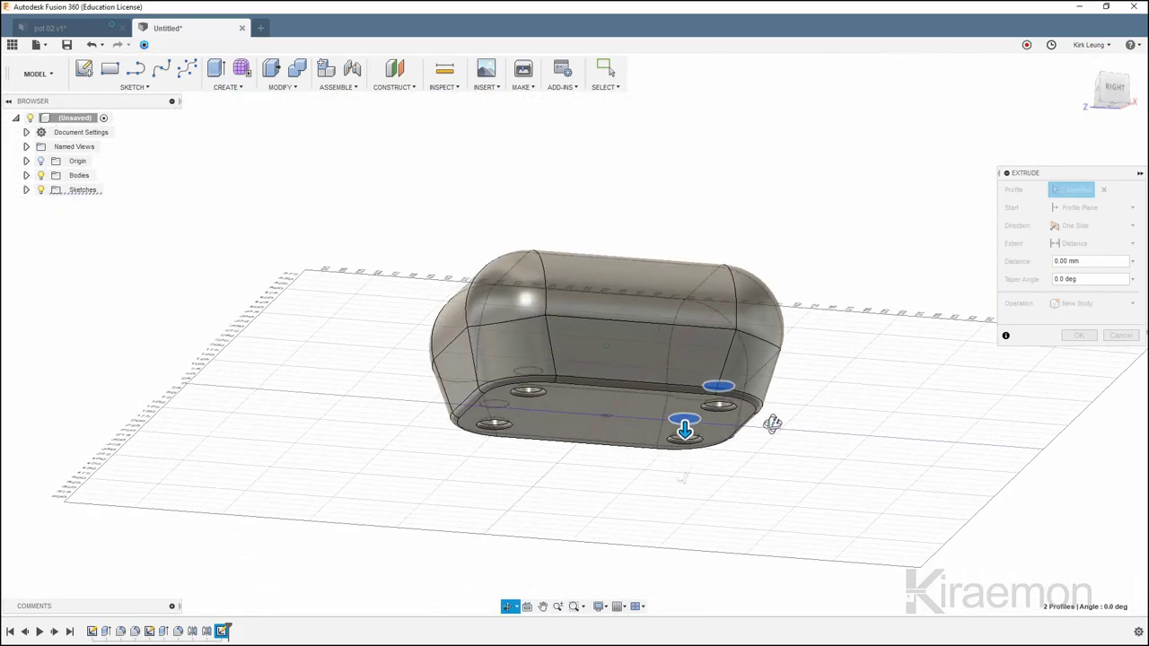
mouse_move(687, 423)
left_mouse_down()
mouse_move(696, 593)
mouse_move(692, 584)
left_mouse_up()
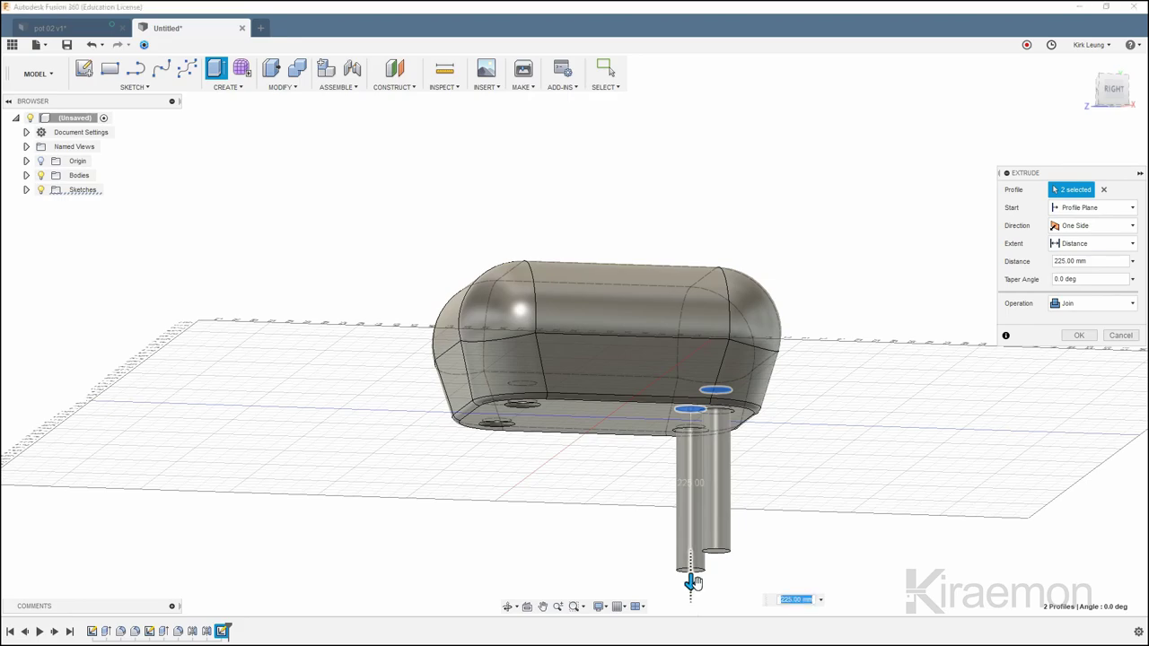
type("200")
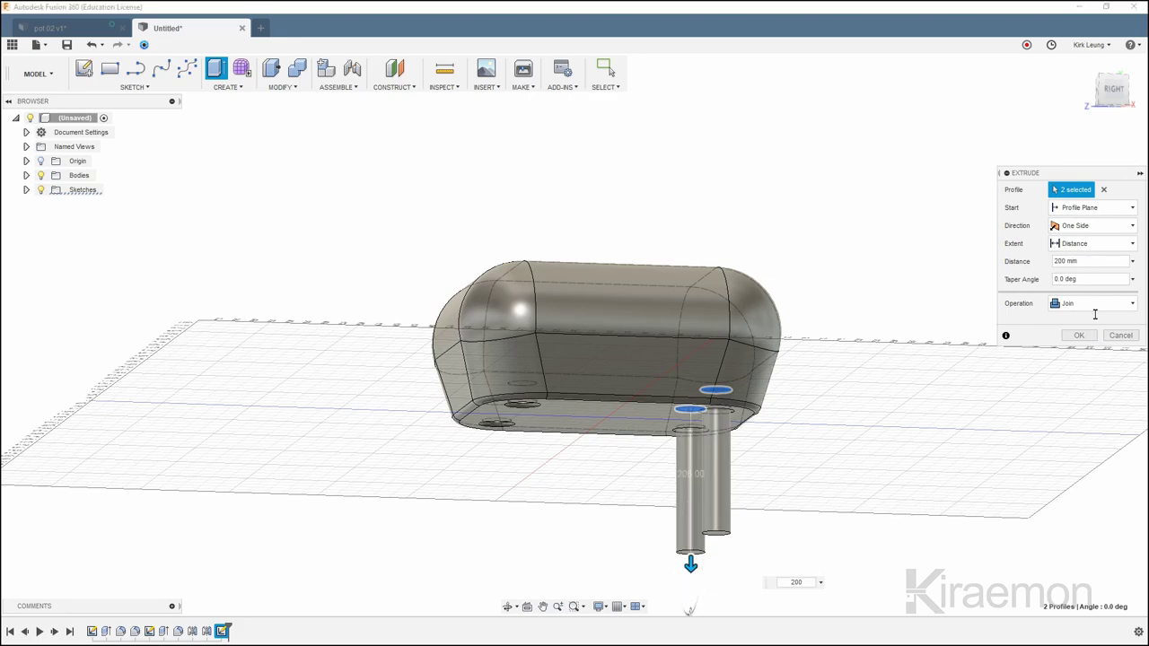
left_click(1094, 307)
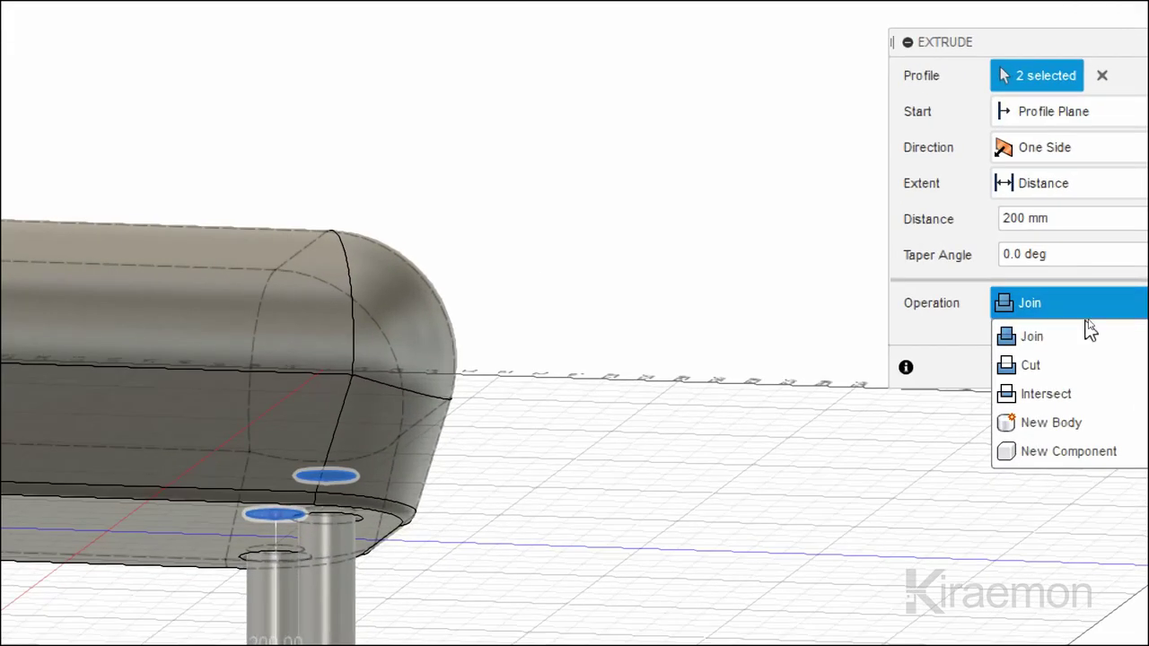
left_click(1010, 442)
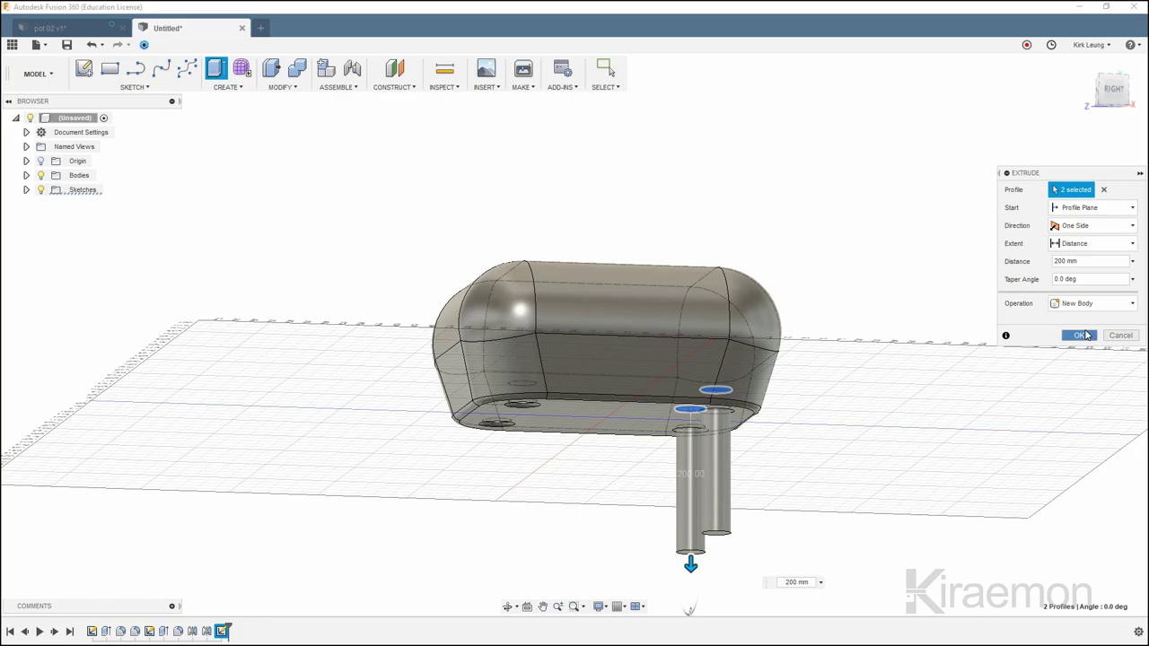
left_click(1081, 336)
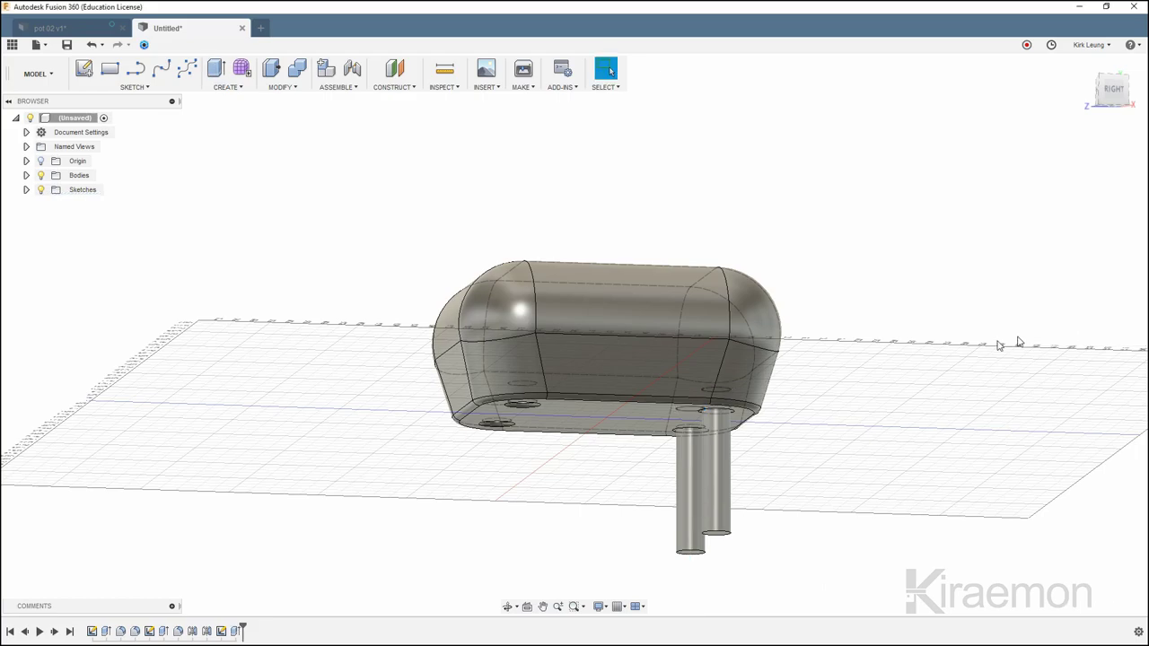
Start a new sketch on the seat's bottom face
middle_click_drag(999, 345, 359, 269, "shift")
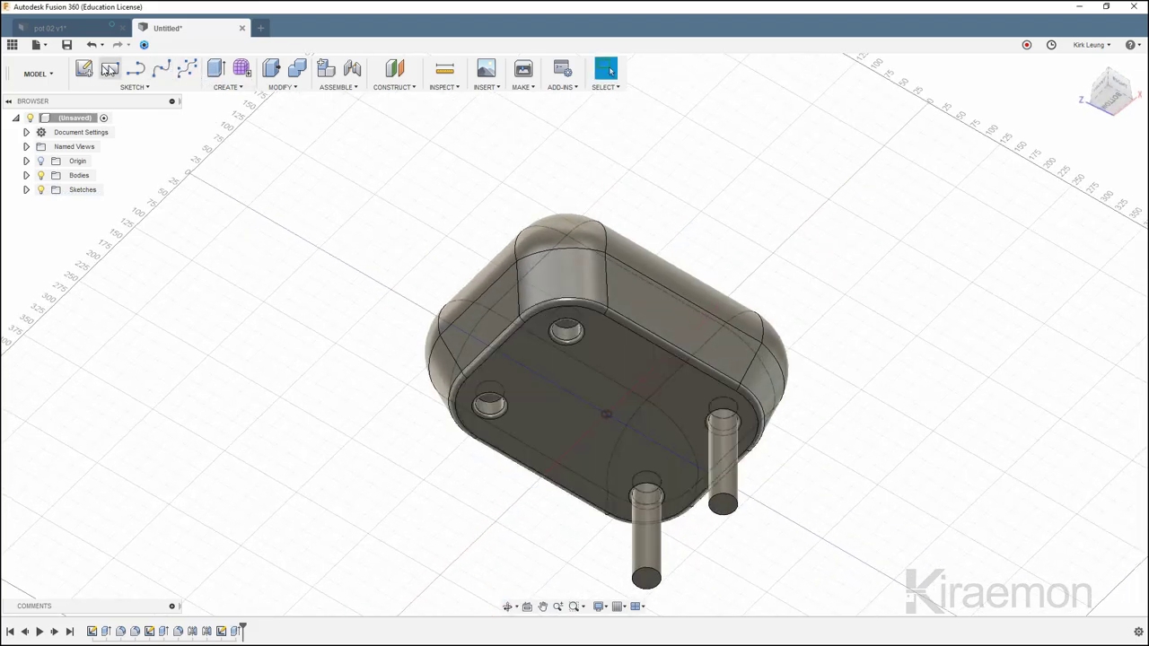
left_click(83, 70)
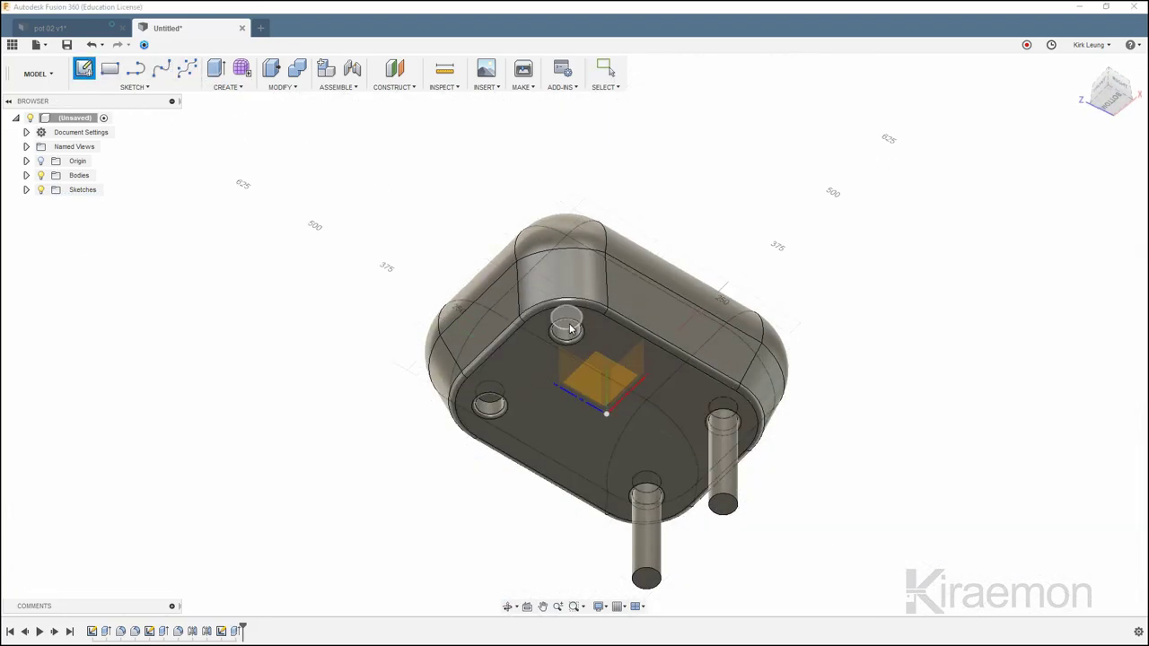
left_click(569, 329)
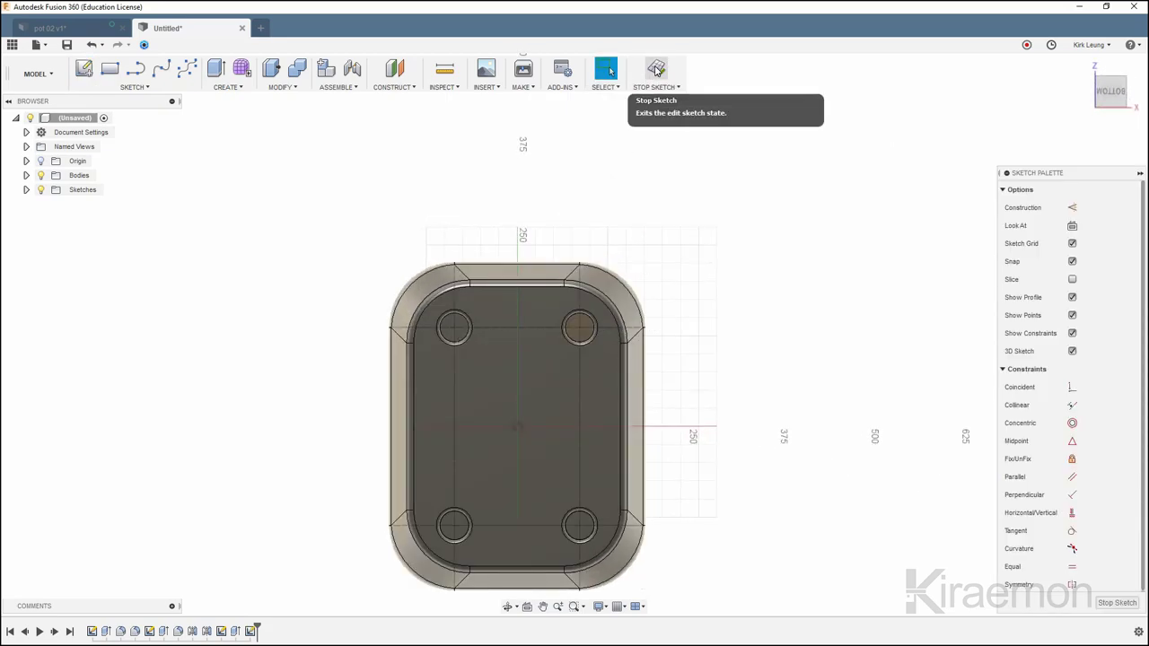
middle_click_drag(453, 326, 437, 366, "shift")
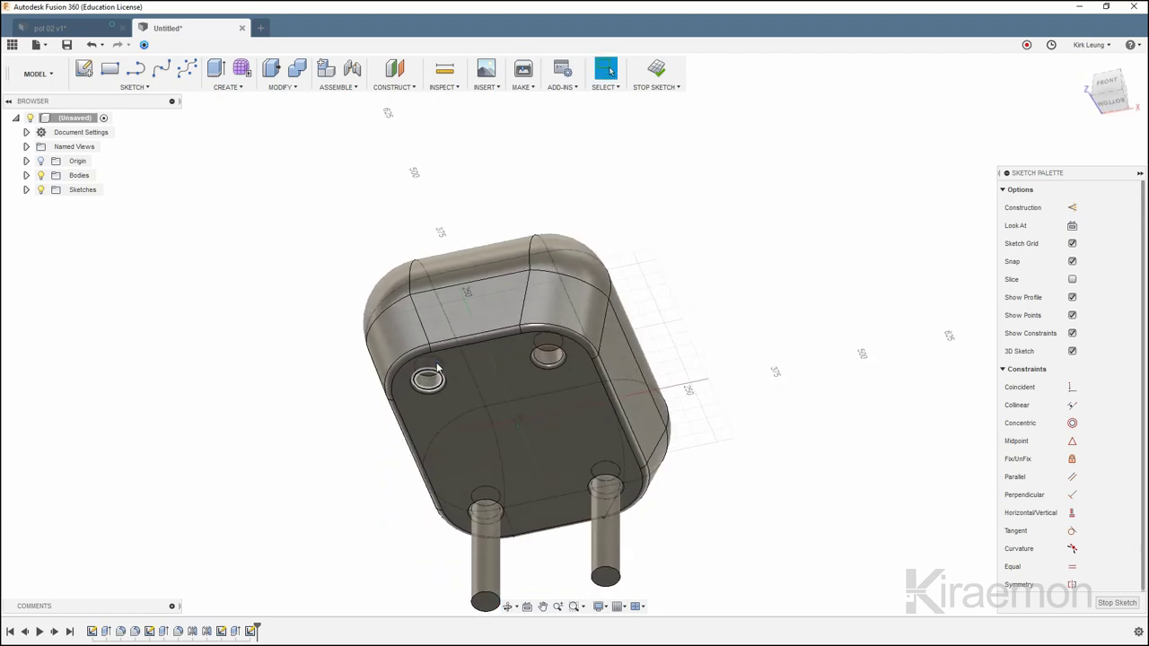
scroll(416, 362, "up", 2)
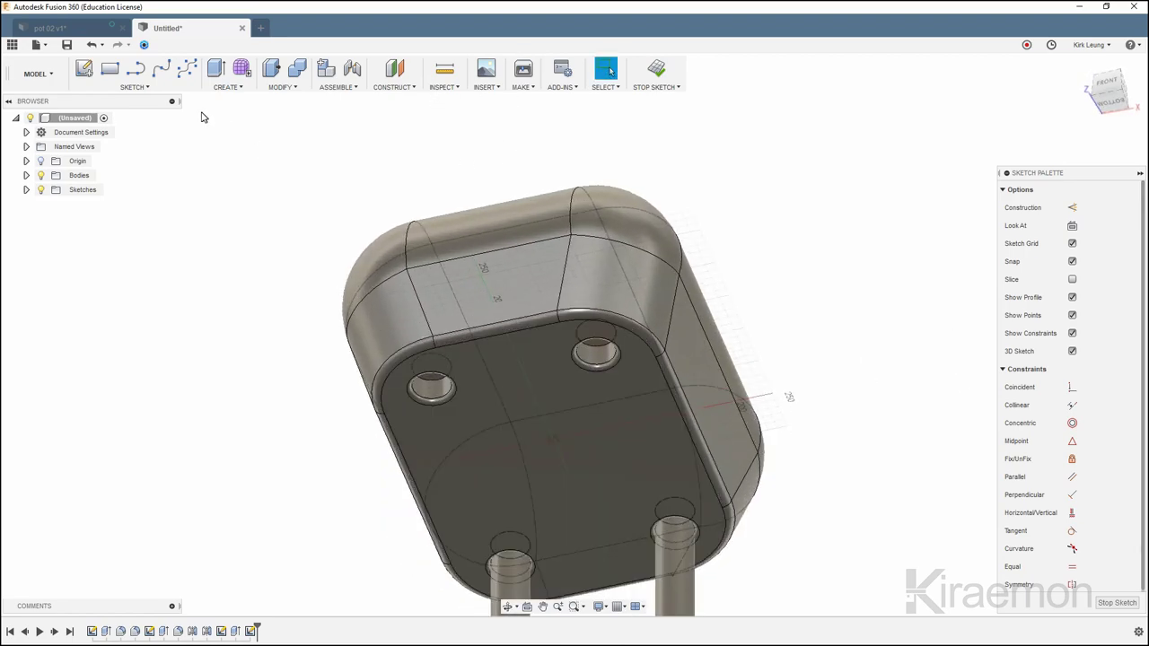
Project the two remaining leg-hole edges into the sketch
left_click(180, 87)
mouse_move(108, 395)
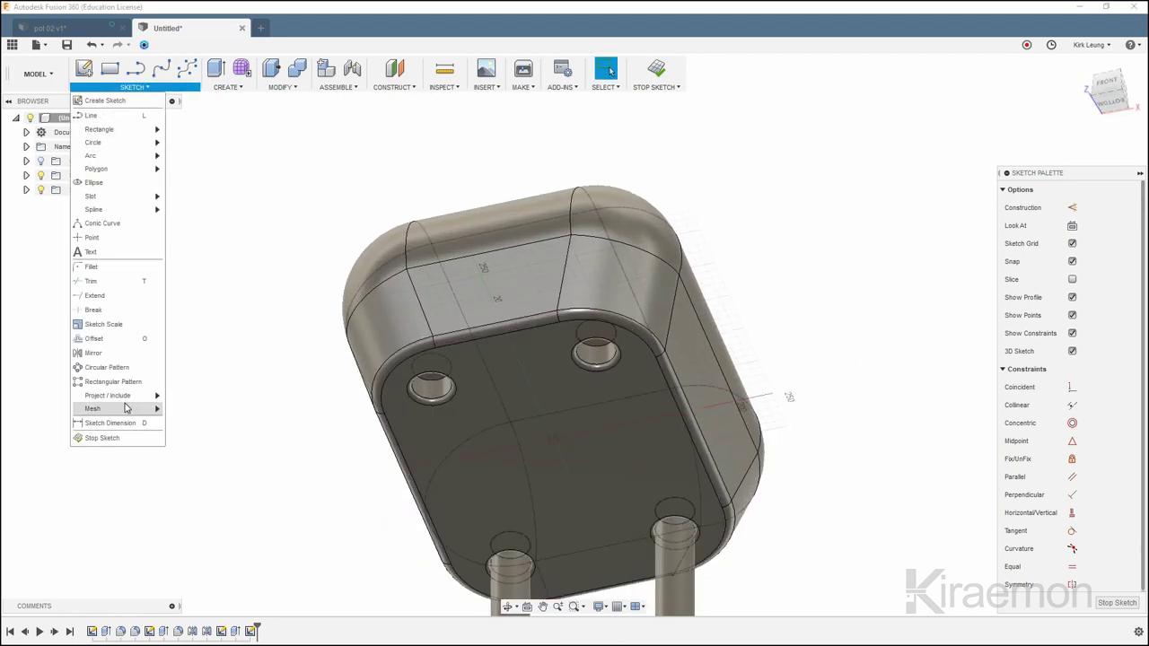
left_click(190, 398)
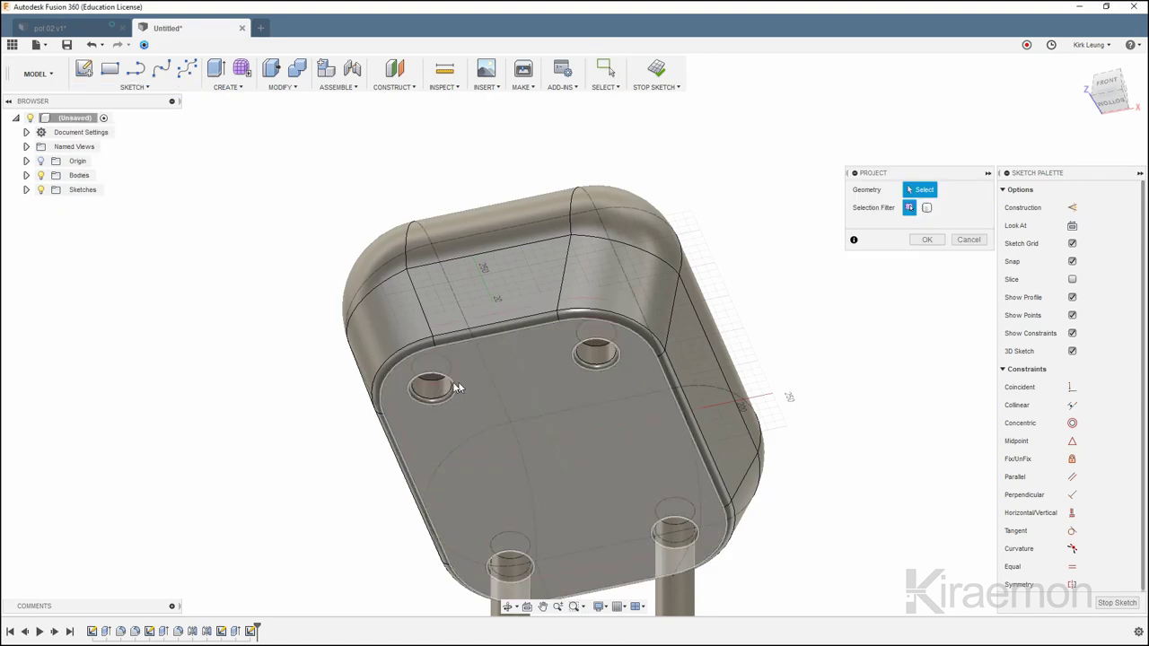
left_click(926, 240)
Extrude the right and left hole circles 350 mm downward as a new body for the remaining two legs
key("e")
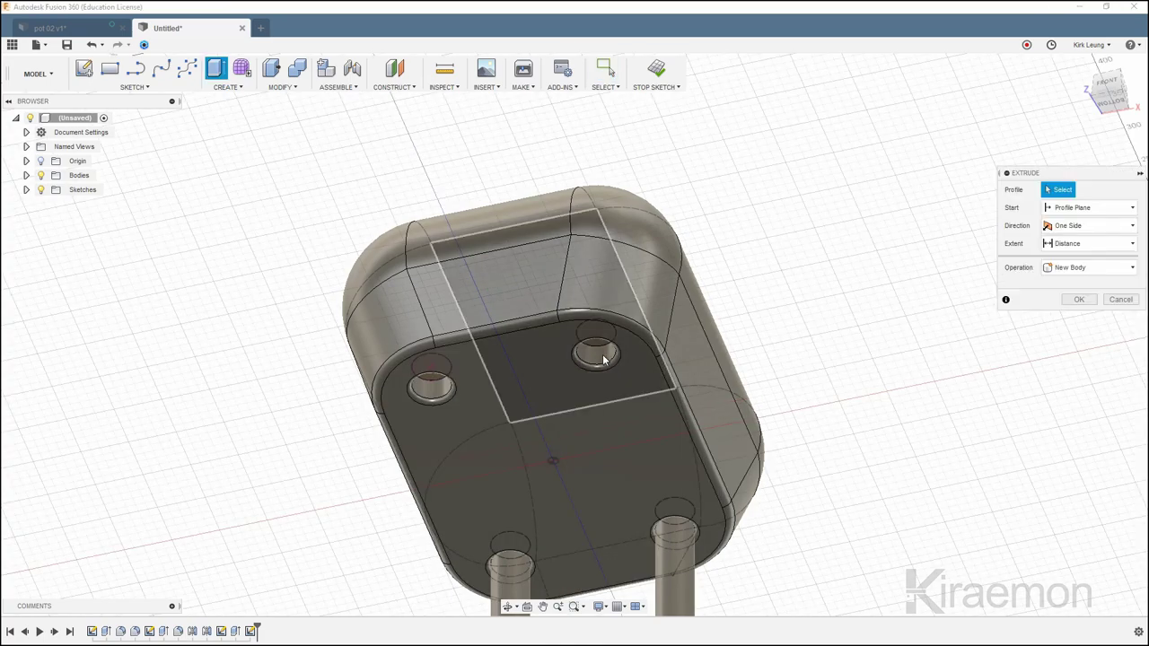
left_click(597, 353)
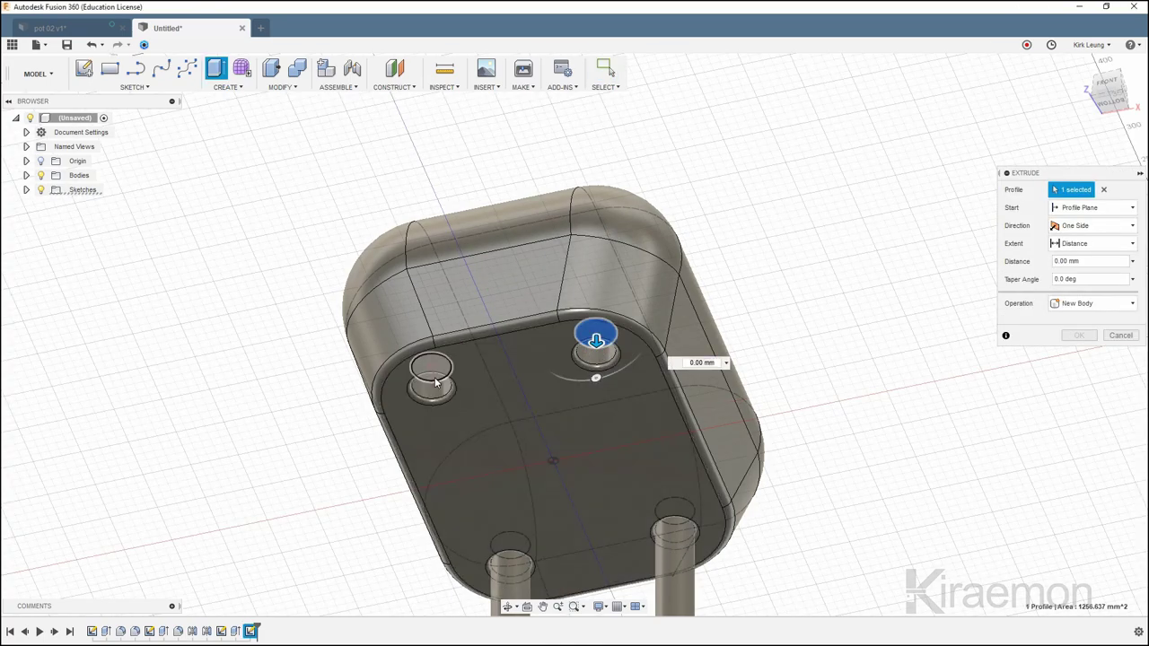
left_click(432, 377)
scroll(431, 395, "down", 3)
scroll(494, 359, "down", 2)
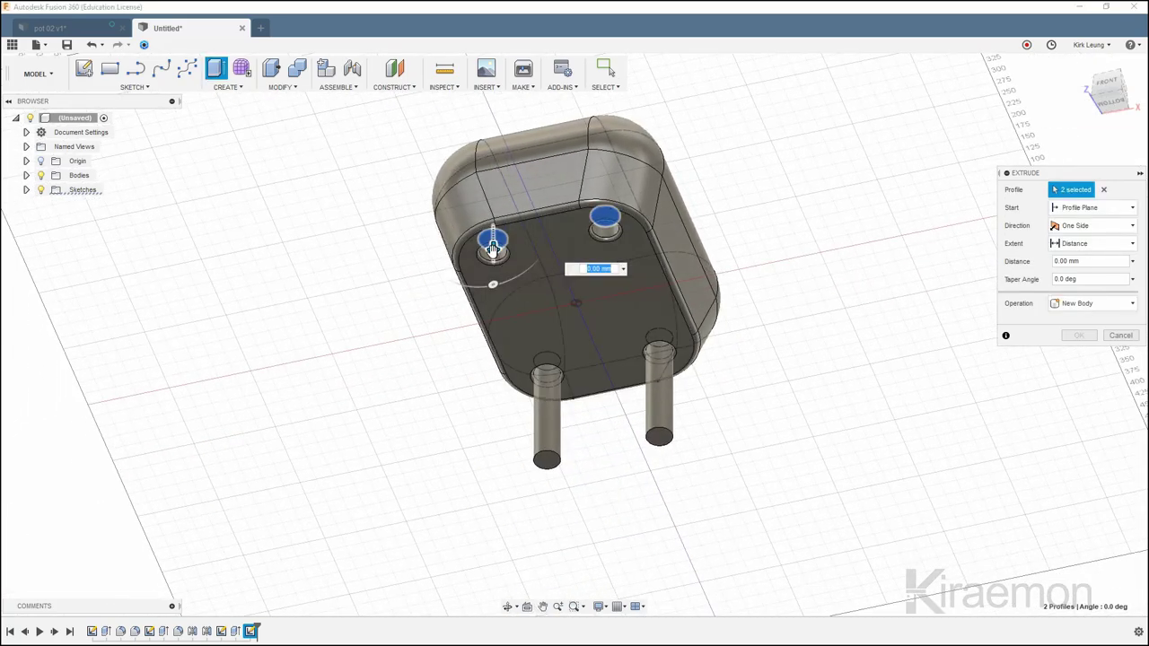
left_click_drag(491, 249, 490, 381)
type("350")
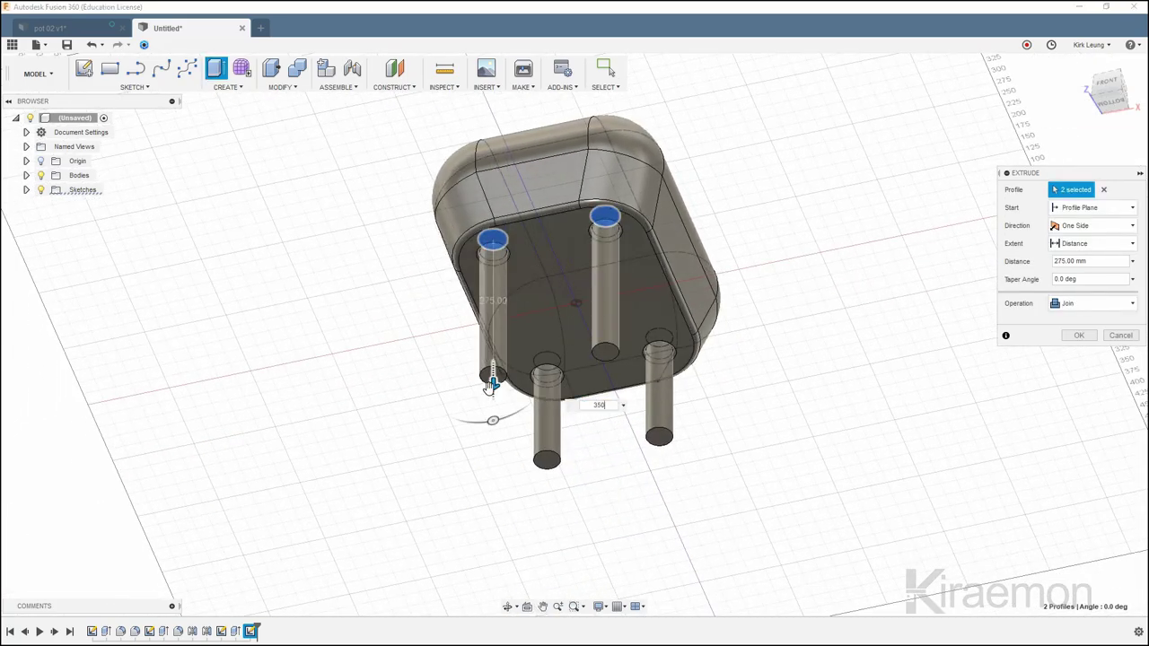
mouse_move(692, 384)
middle_mouse_down("shift")
mouse_move(649, 424)
mouse_move(1005, 377)
middle_mouse_up("shift")
left_click(1086, 303)
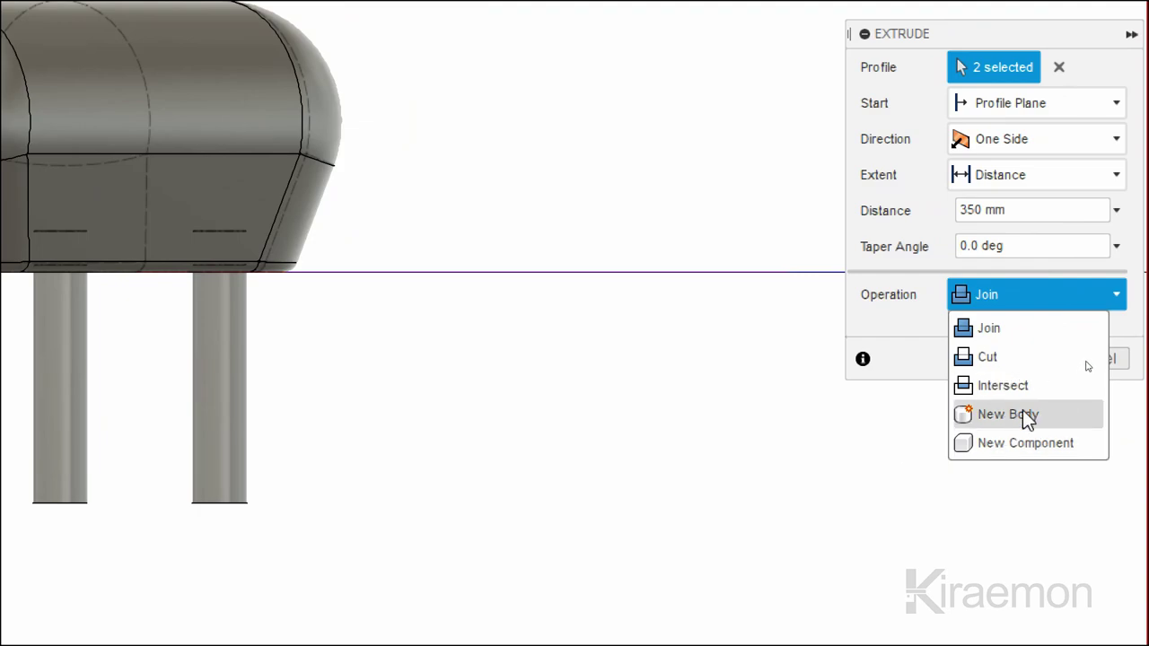
left_click(1026, 417)
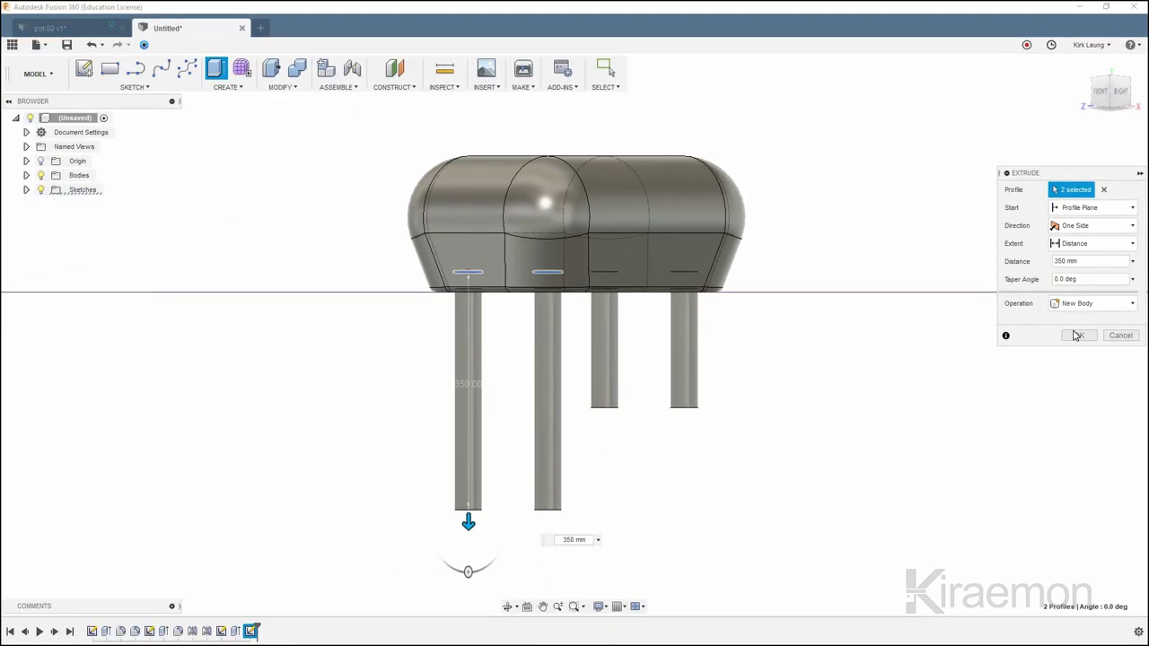
left_click(1074, 335)
Fillet the bottom edges of the four leg cylinders with a 5 mm radius
middle_click_drag(786, 458, 610, 454, "shift")
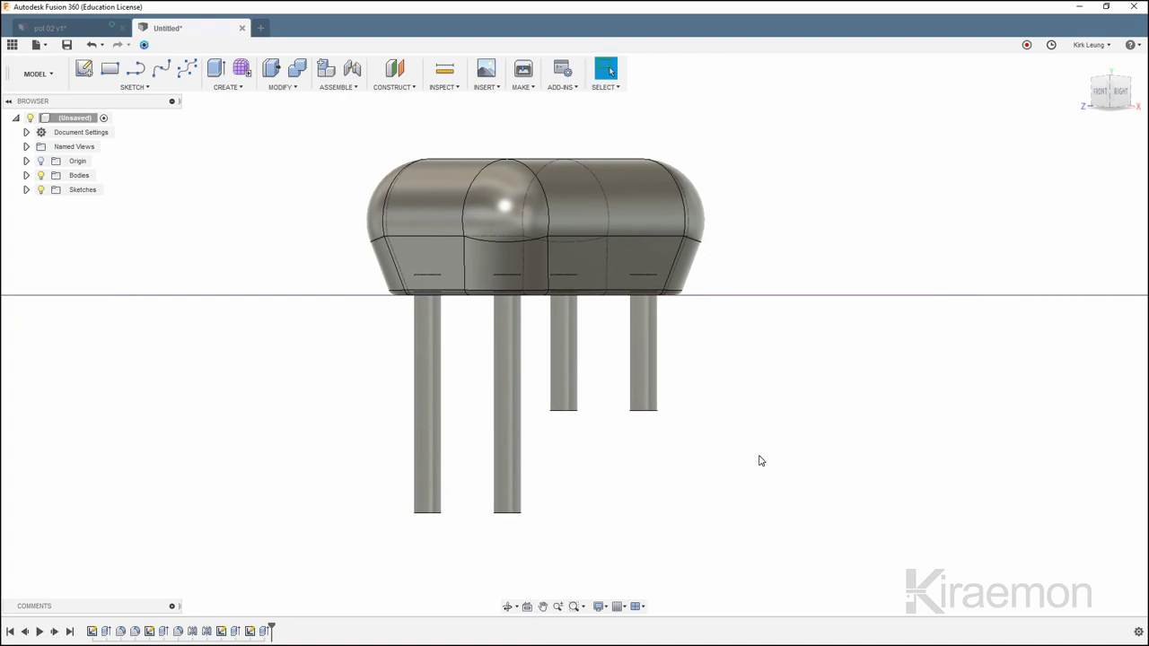
key("f")
left_click_drag(351, 346, 771, 584)
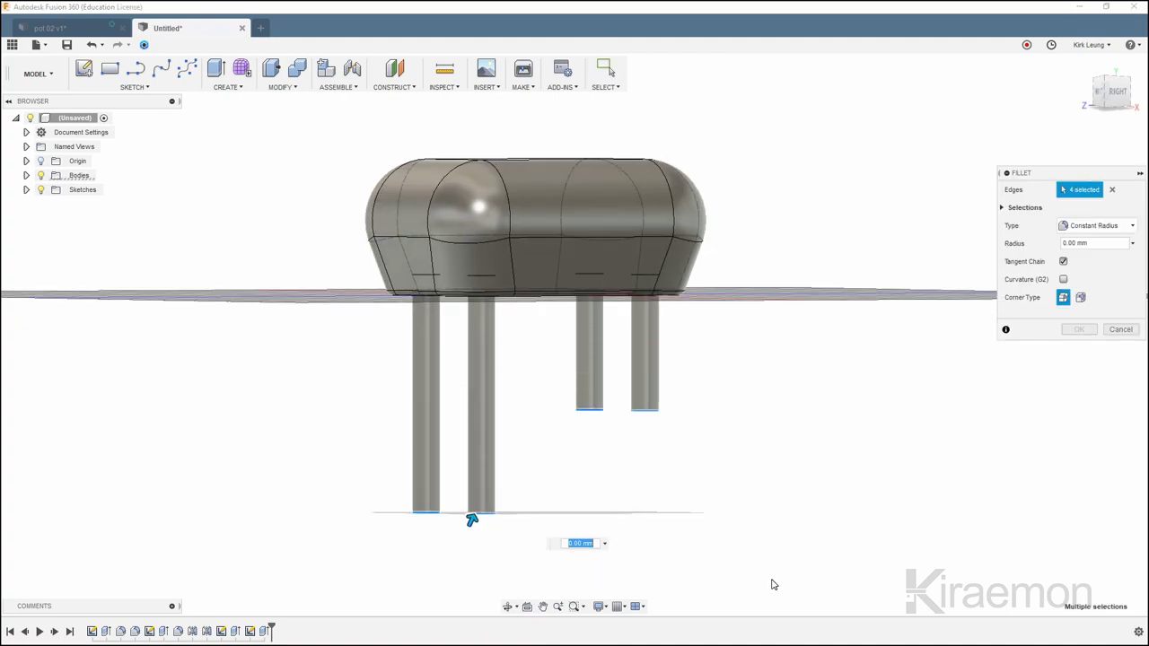
middle_click_drag(816, 308, 790, 313, "shift")
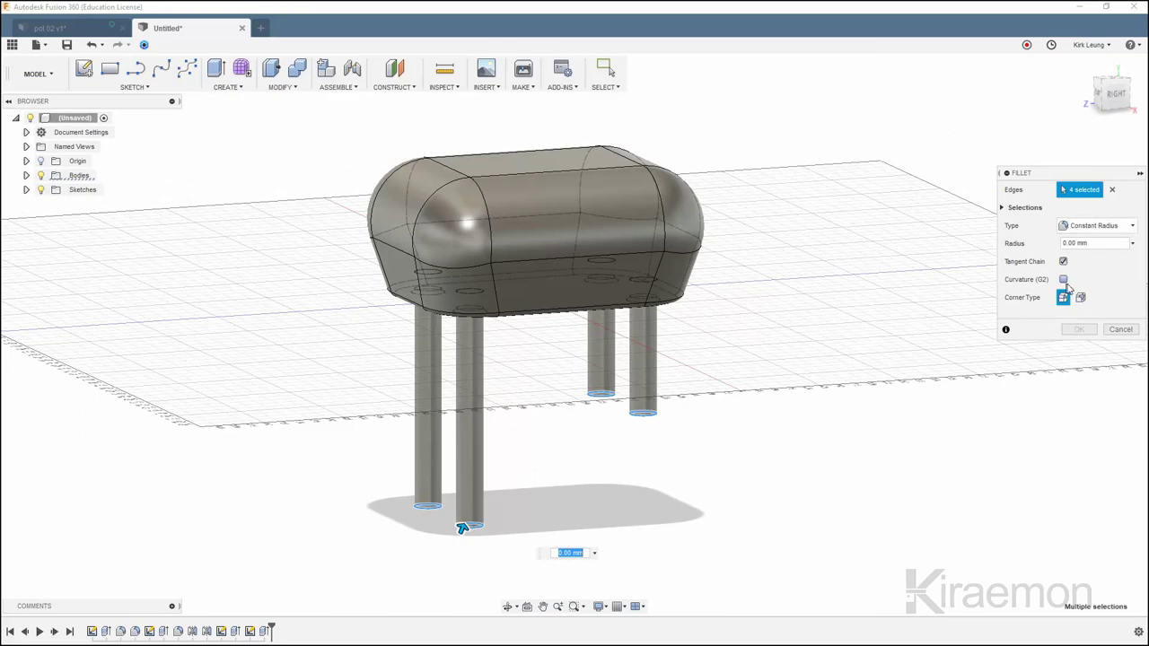
type("5")
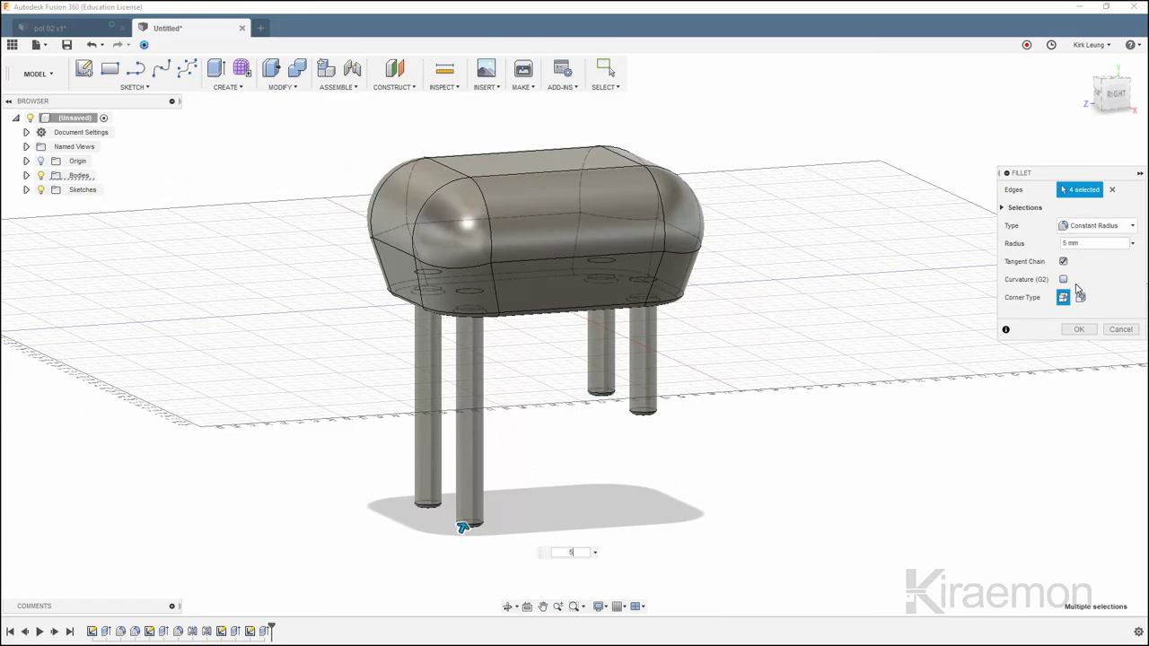
key("Return")
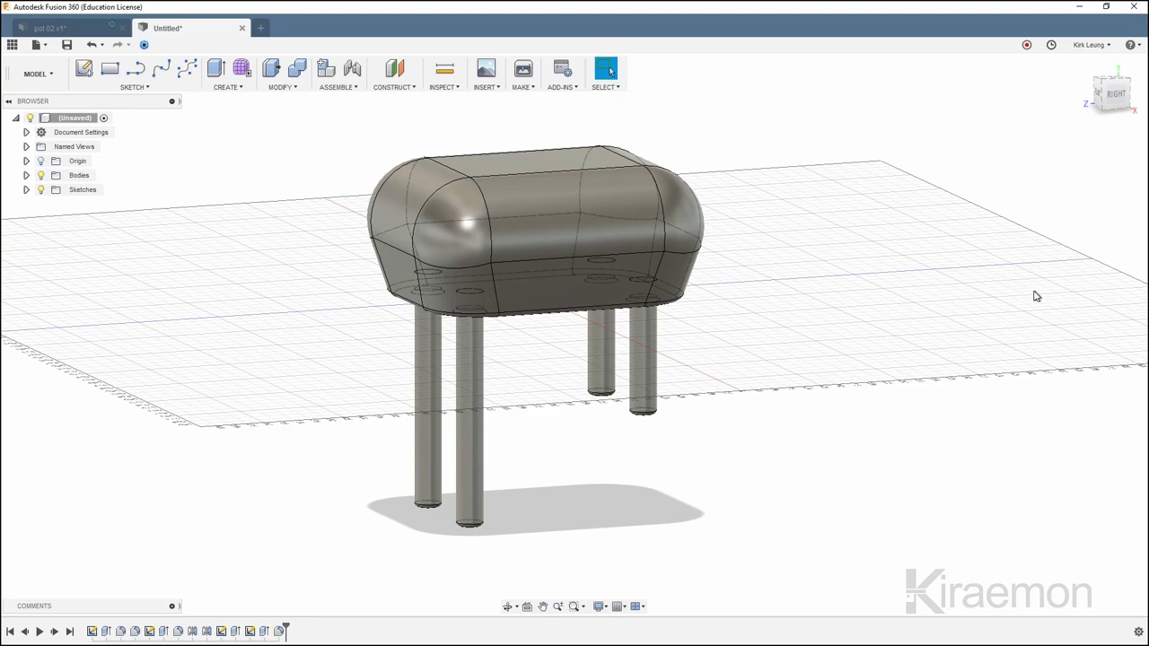
mouse_move(1037, 296)
middle_mouse_down("shift")
mouse_move(1015, 320)
mouse_move(1039, 290)
middle_mouse_up("shift")
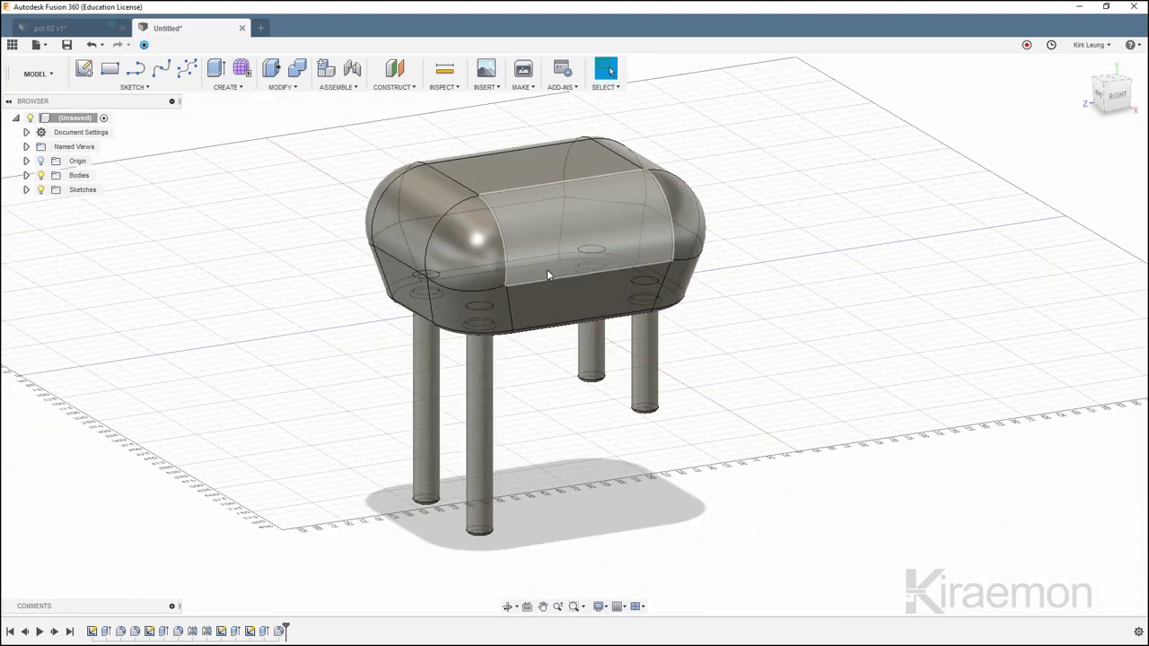
left_click(41, 75)
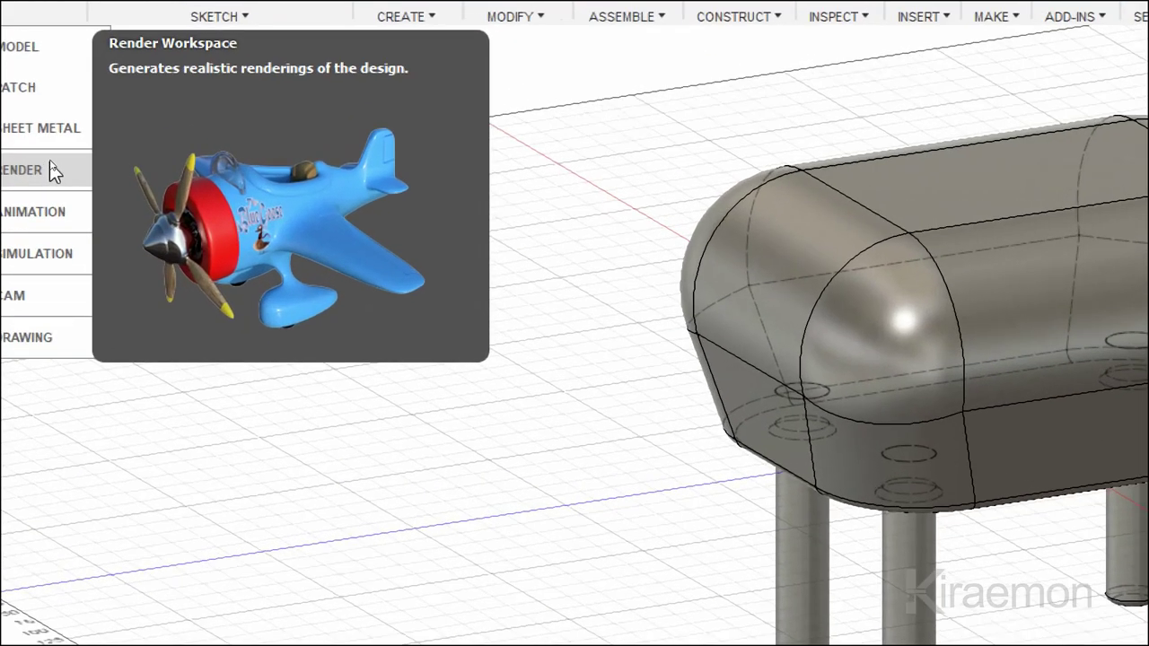
left_click(54, 173)
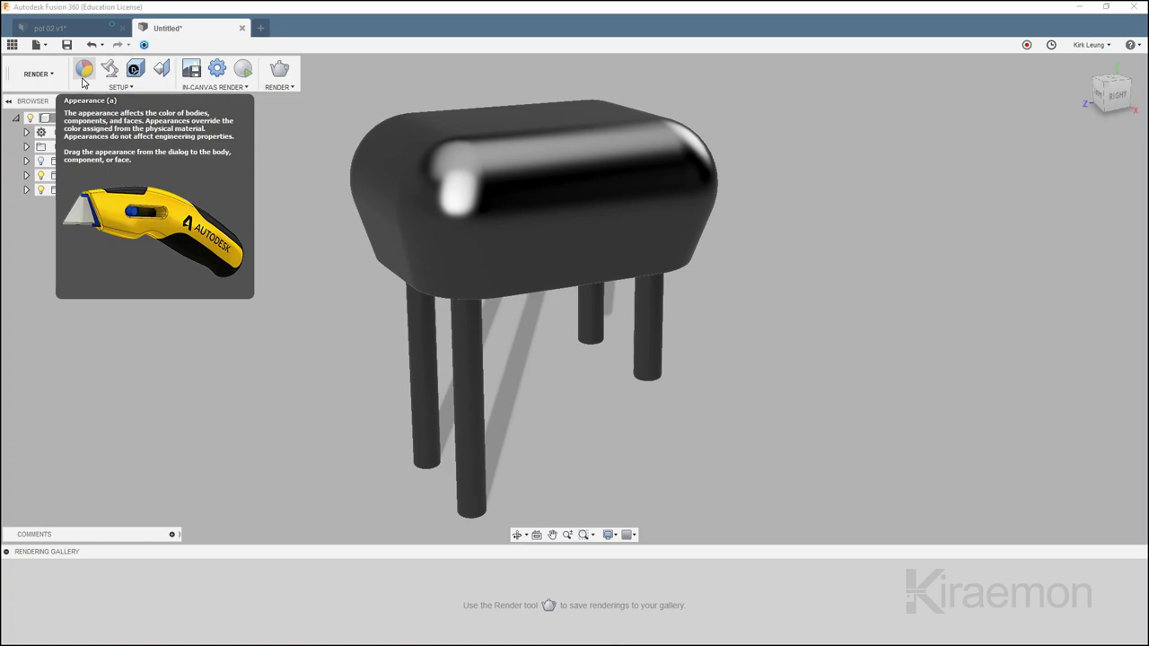
Save the untitled design with the name 'stool 02'
left_click(66, 44)
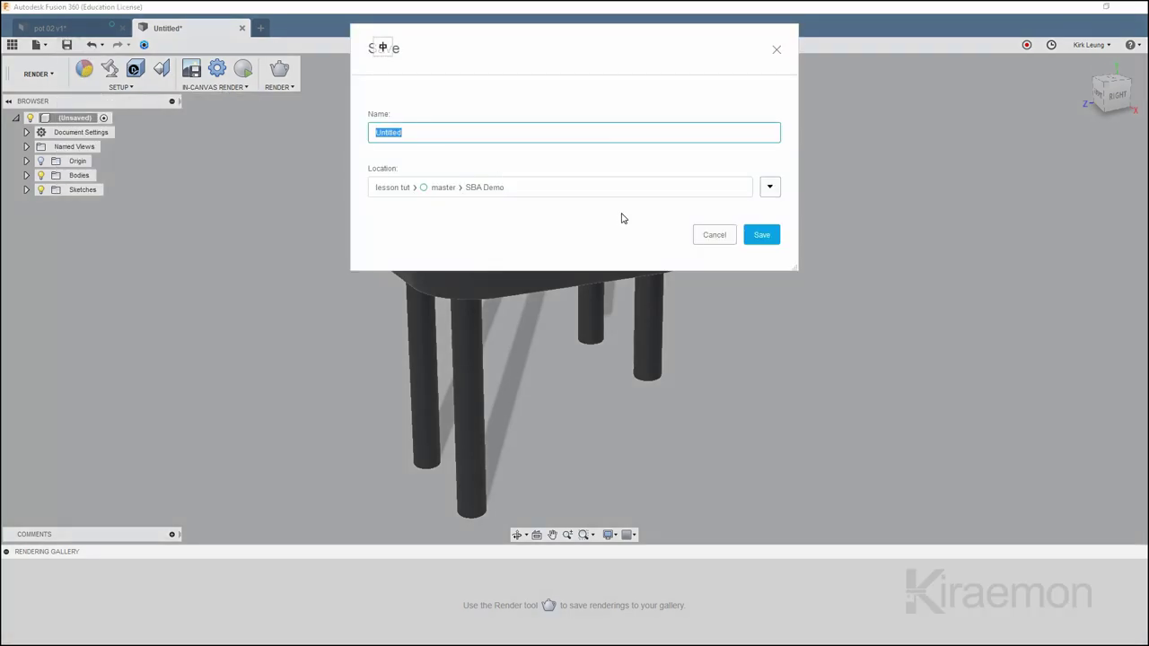
type("stool 02")
key("Return")
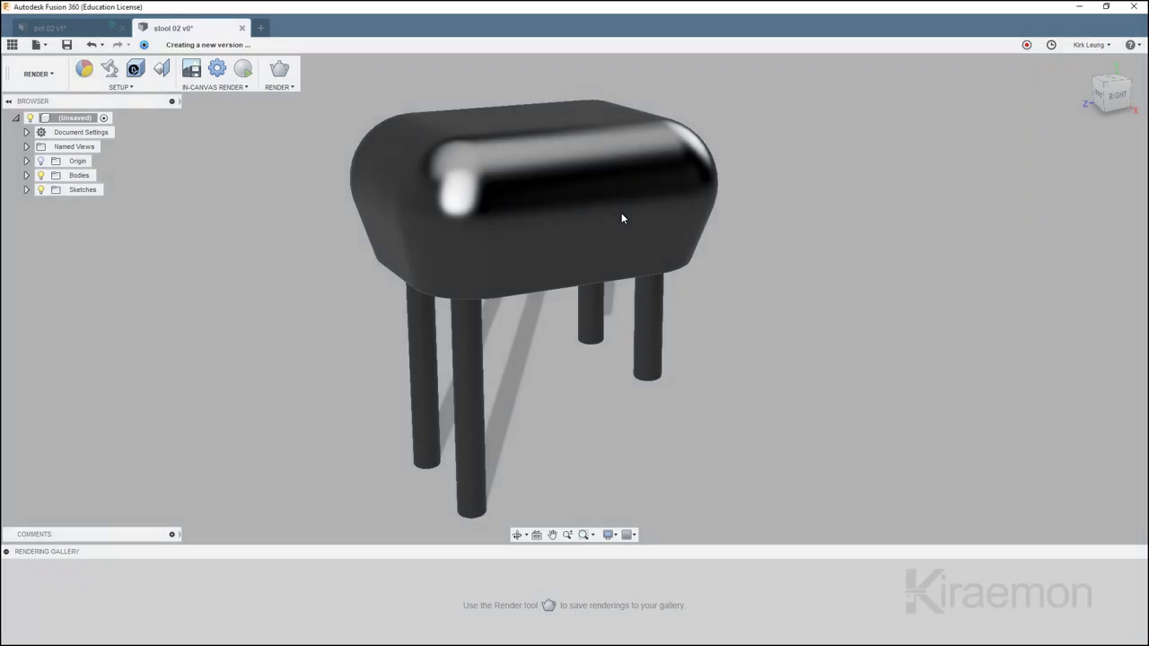
left_click(83, 68)
Drag Leather - Matte (Red) from the Leather and Cloth category onto the seat
scroll(1028, 395, "up", 5)
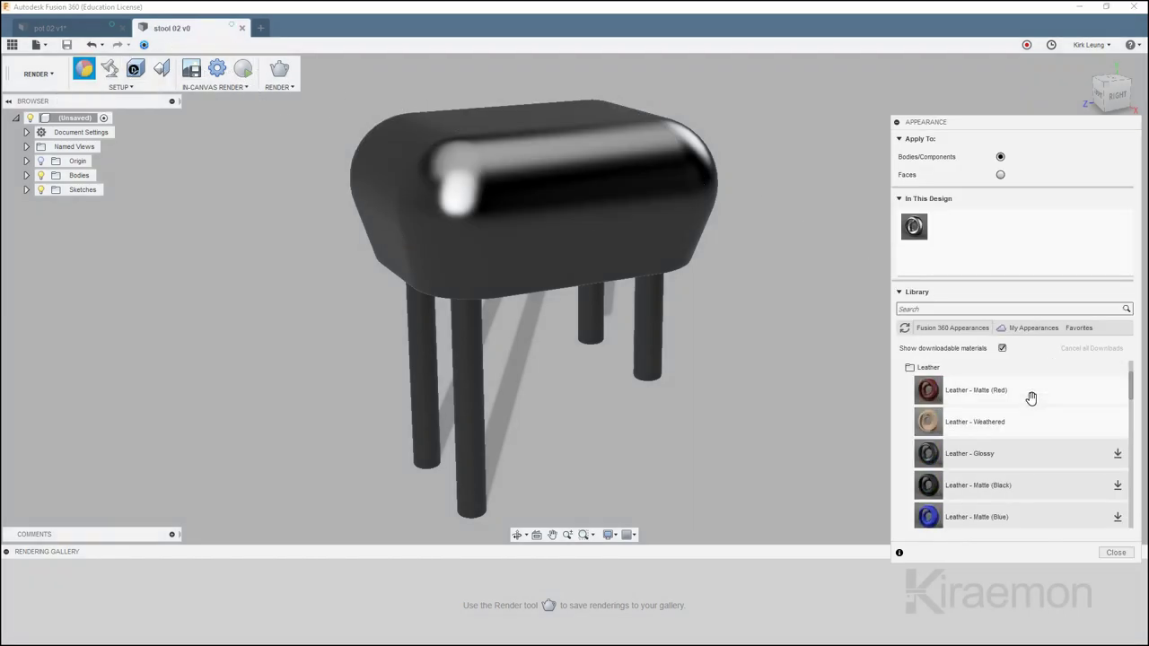
left_click(962, 381)
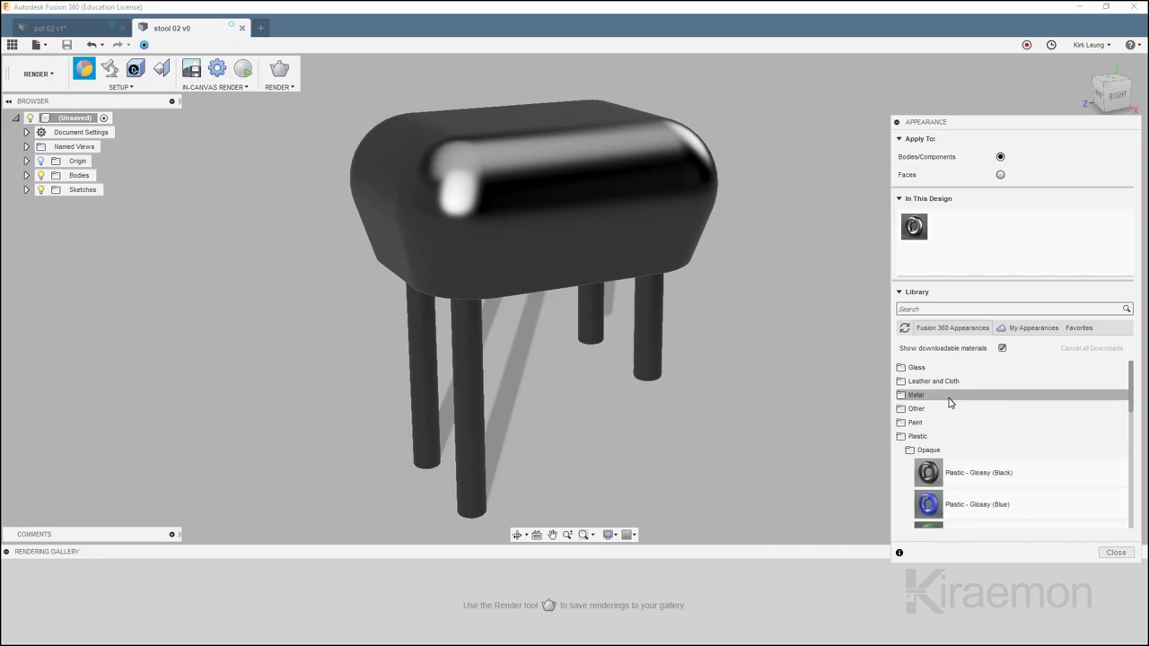
left_click(918, 436)
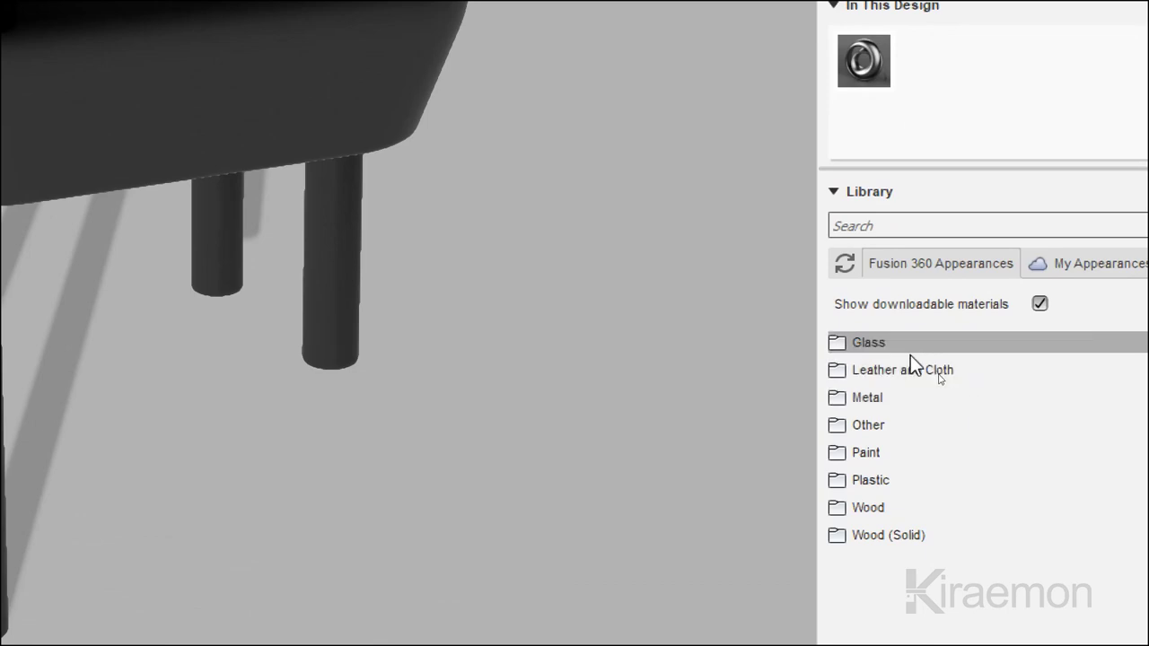
left_click(915, 372)
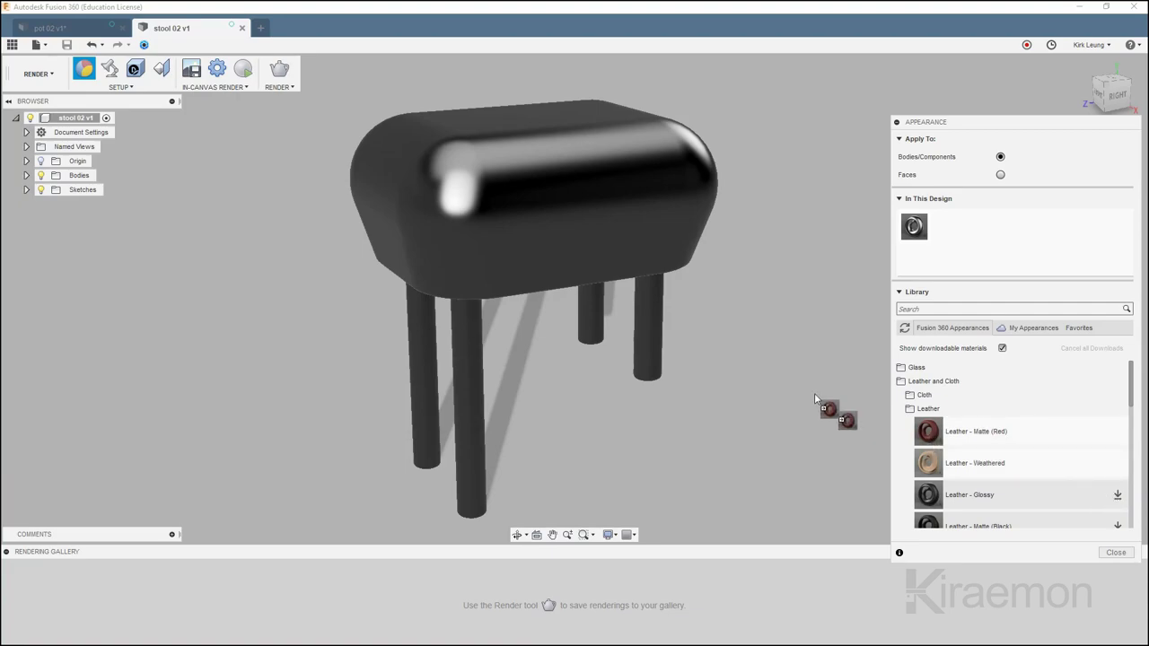
left_click_drag(1026, 433, 673, 239)
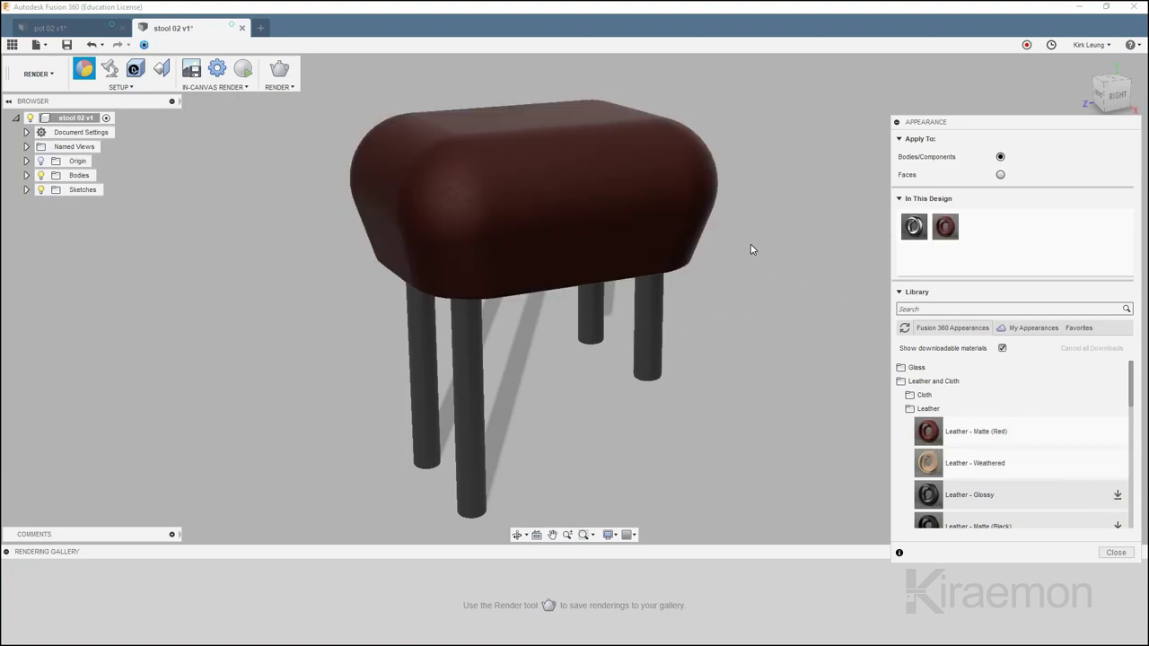
scroll(752, 249, "up", 1)
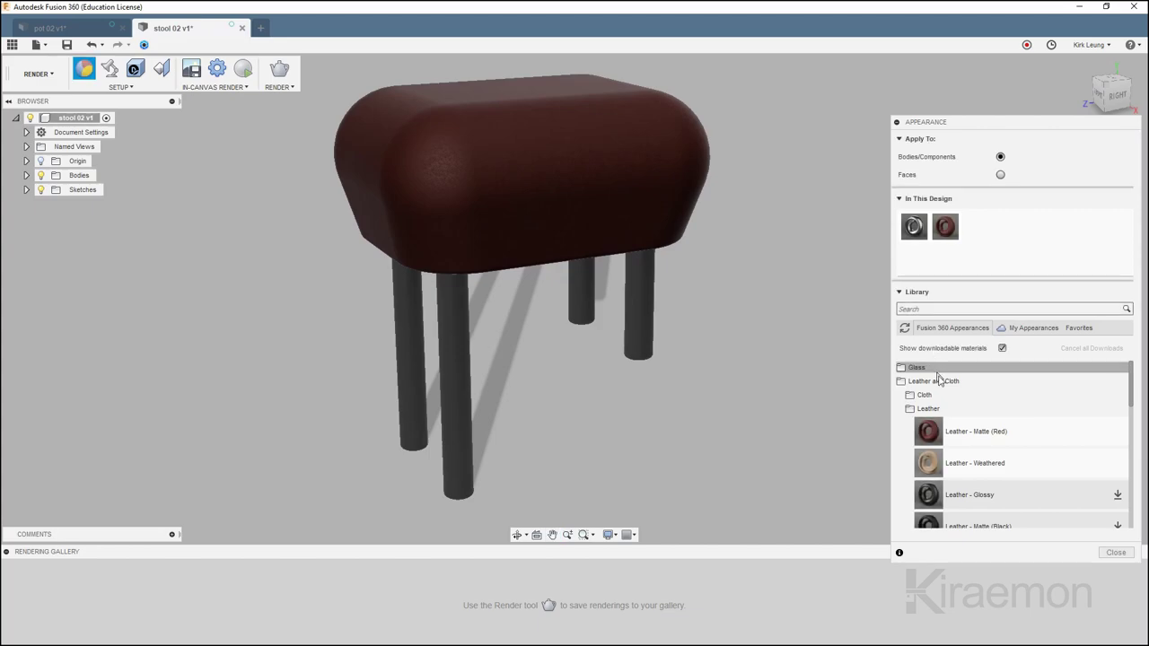
Download 3D Oak - Unfinished from Wood (Solid) > Unfinished and apply it to every leg
left_click(941, 384)
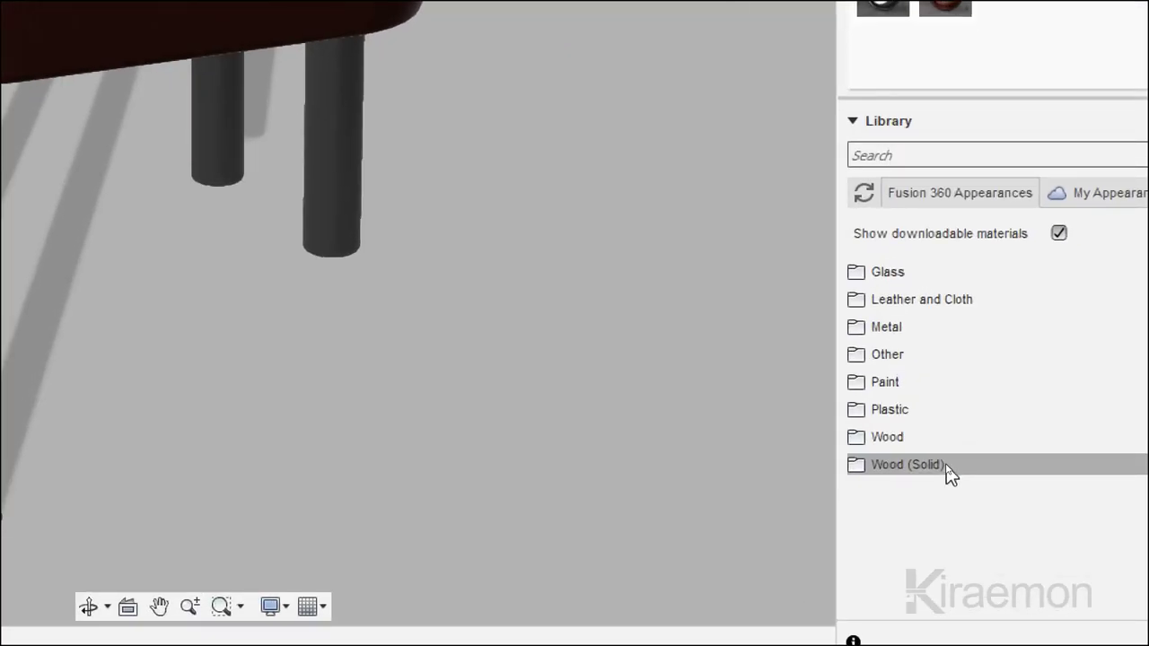
left_click(947, 467)
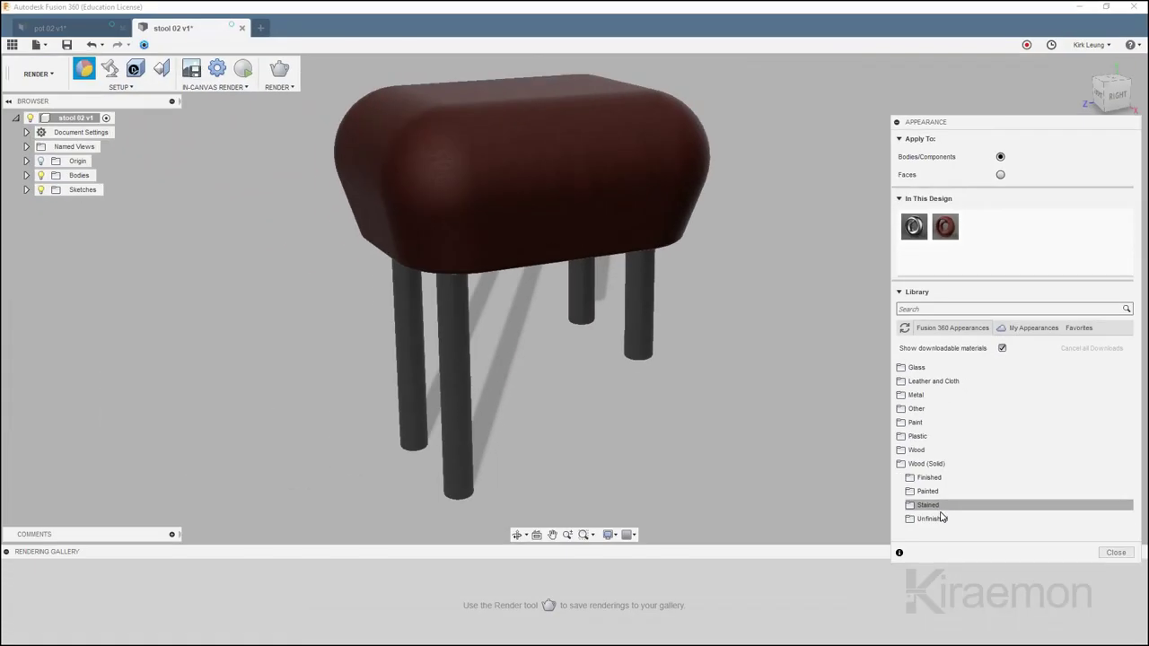
left_click(938, 519)
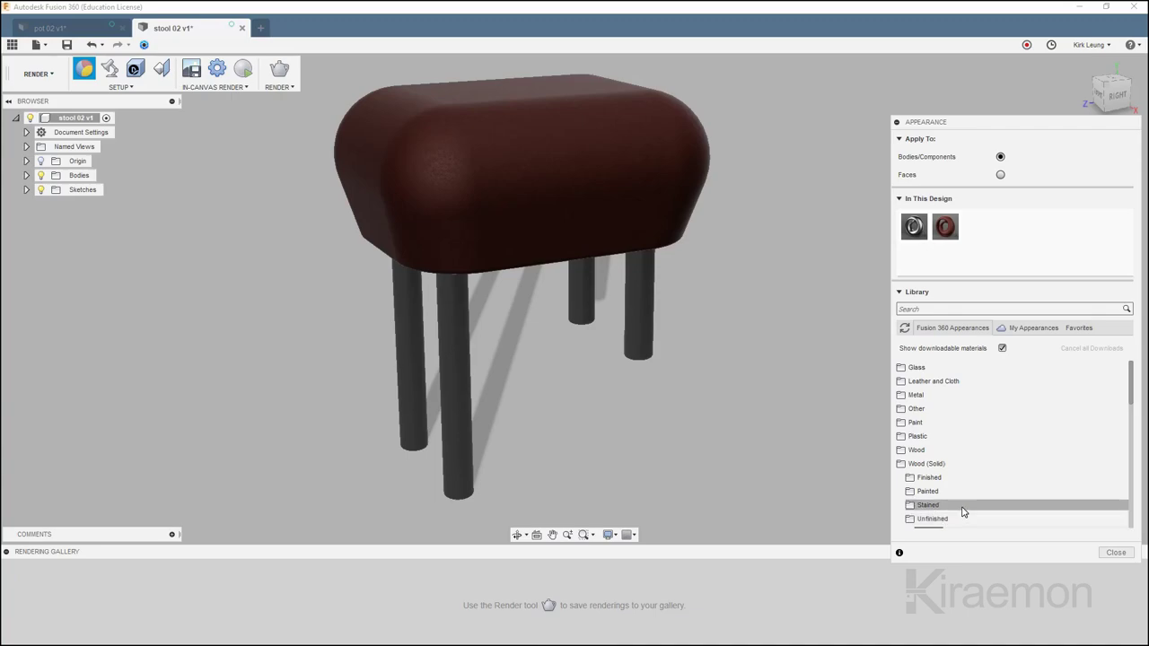
scroll(991, 481, "down", 3)
scroll(1010, 449, "down", 2)
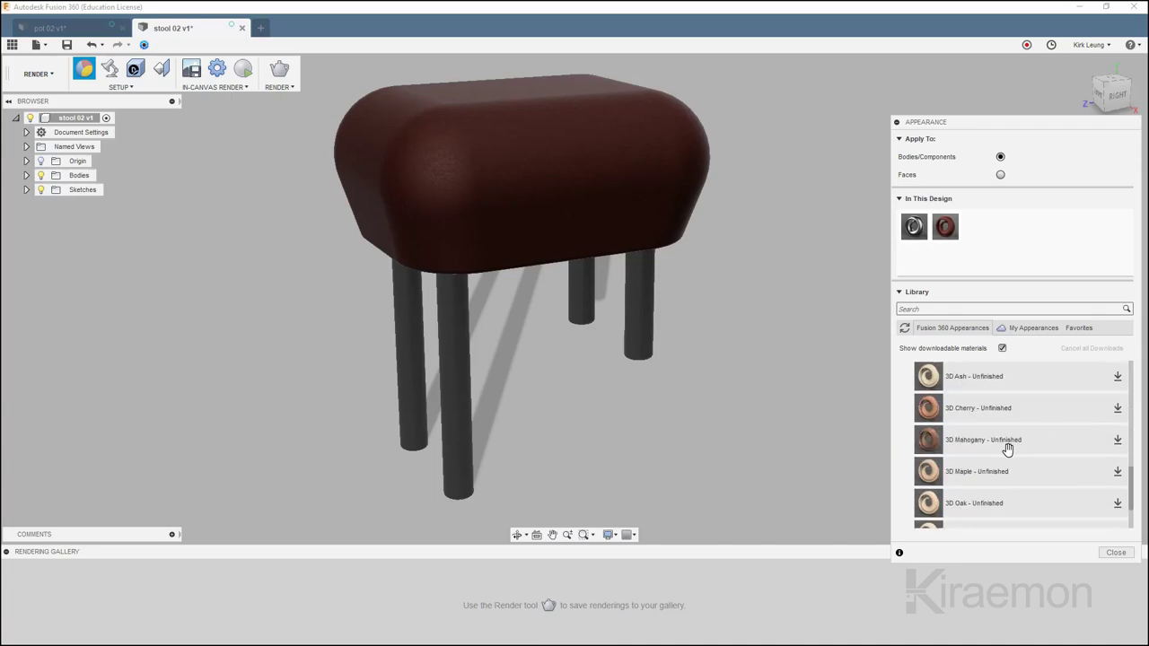
scroll(1010, 449, "down", 1)
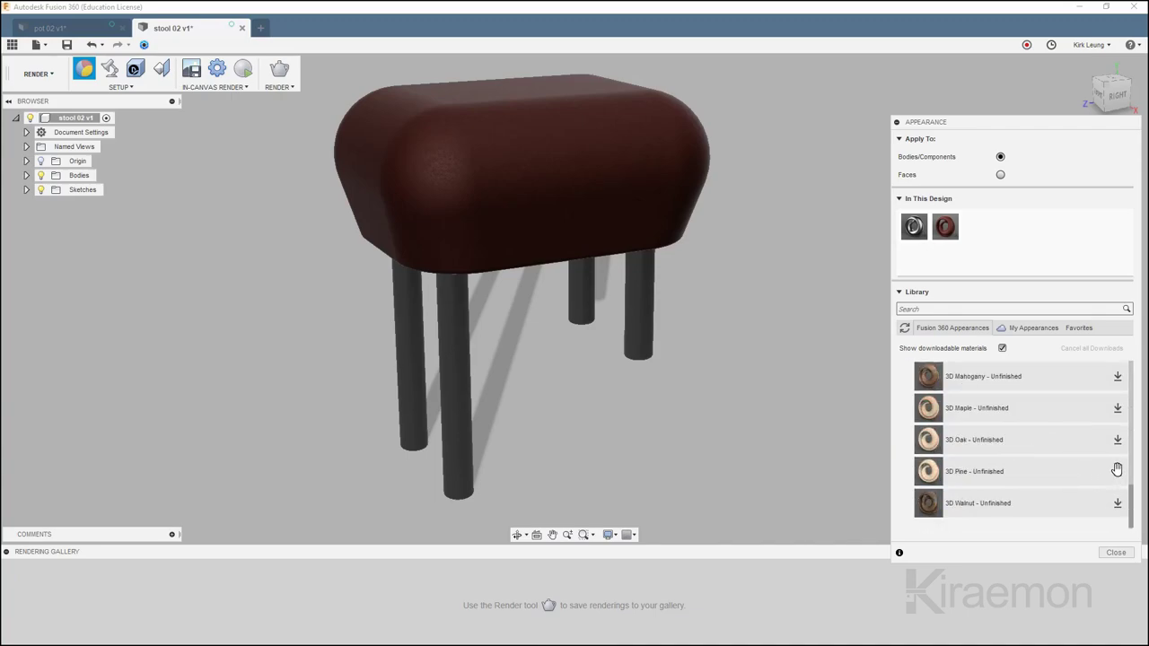
left_click(1118, 439)
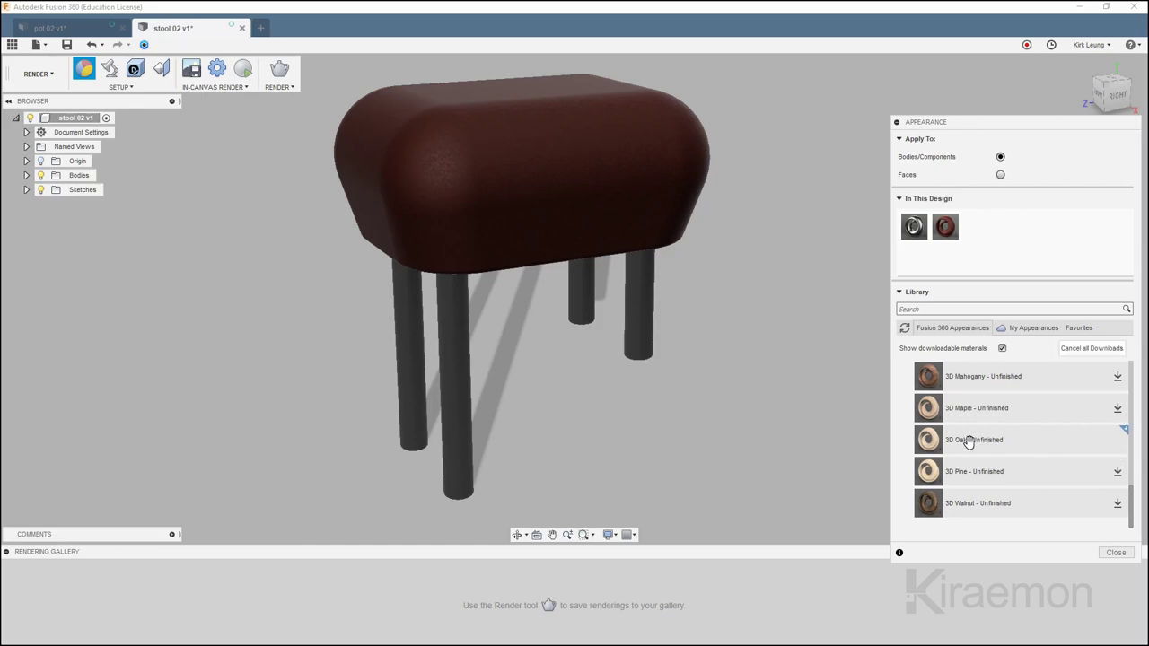
mouse_move(968, 442)
left_mouse_down()
mouse_move(806, 305)
mouse_move(634, 309)
left_mouse_up()
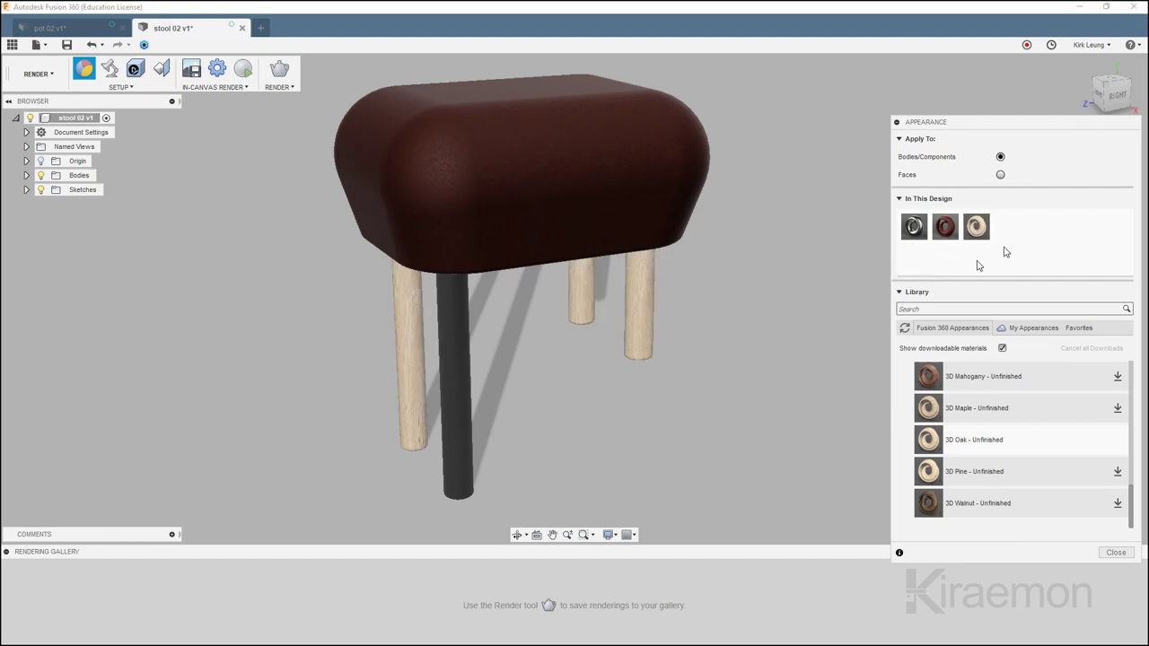
left_click_drag(975, 226, 445, 405)
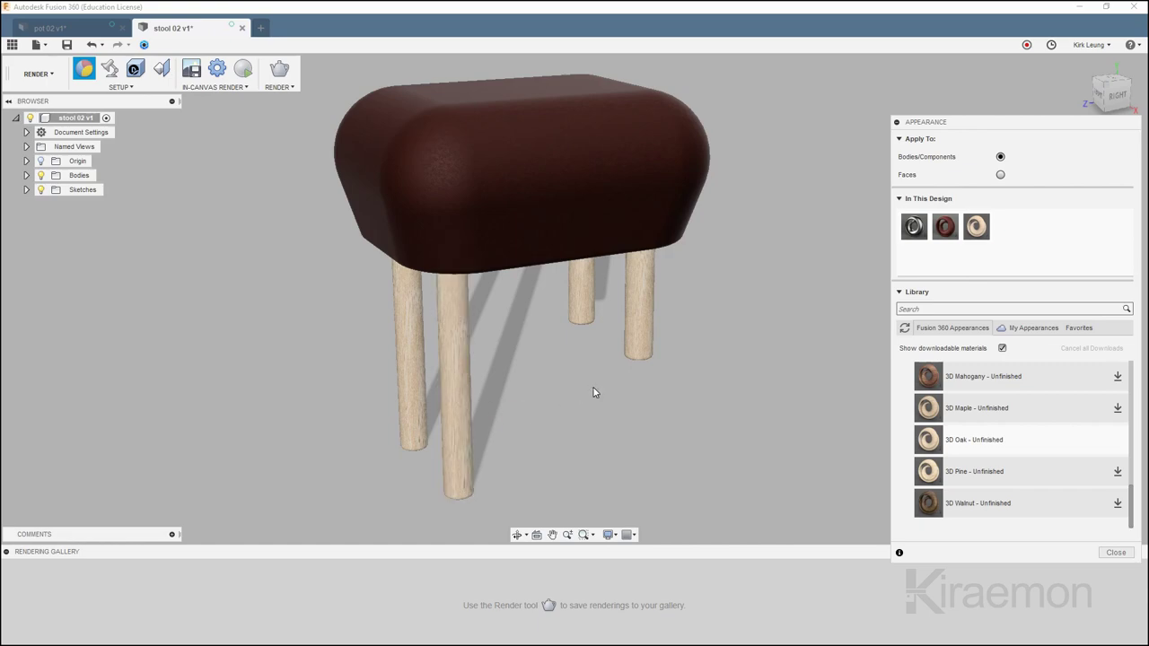
Set the scene background colour to white (255,255,255) in Scene Settings
left_click(107, 70)
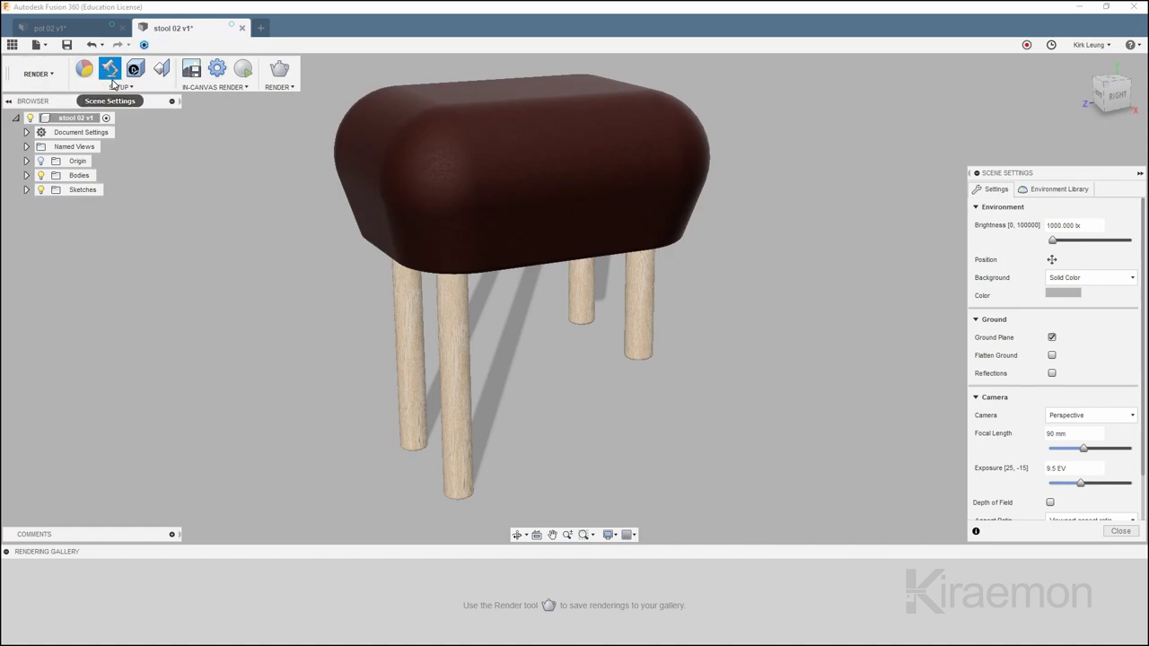
left_click(1054, 295)
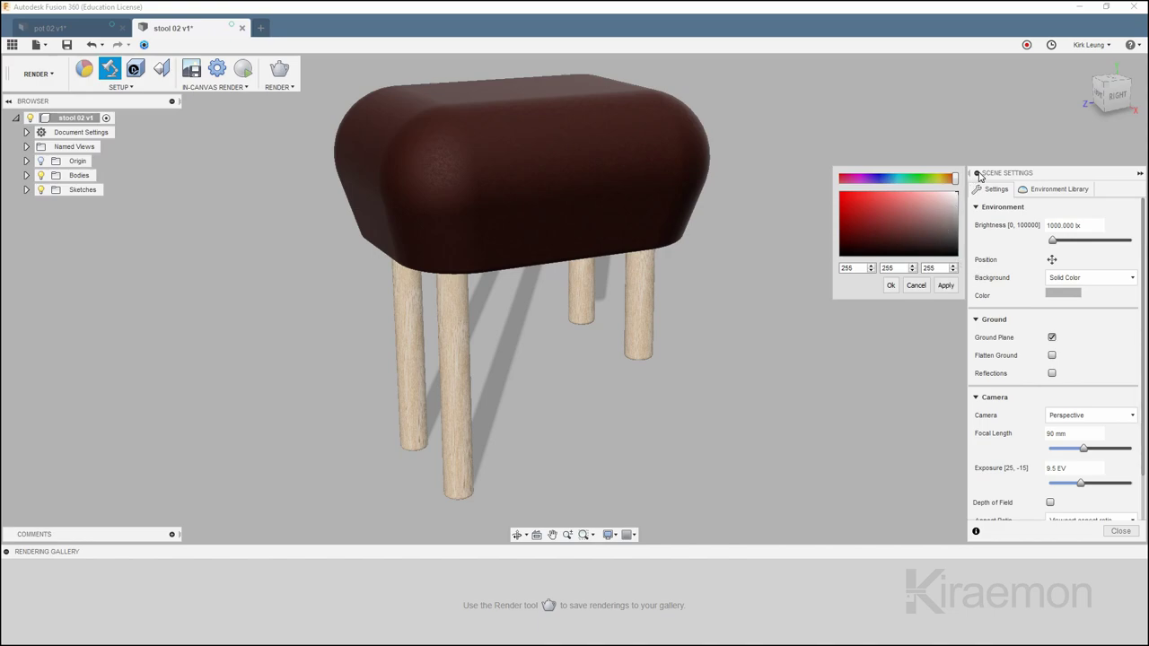
left_click(890, 286)
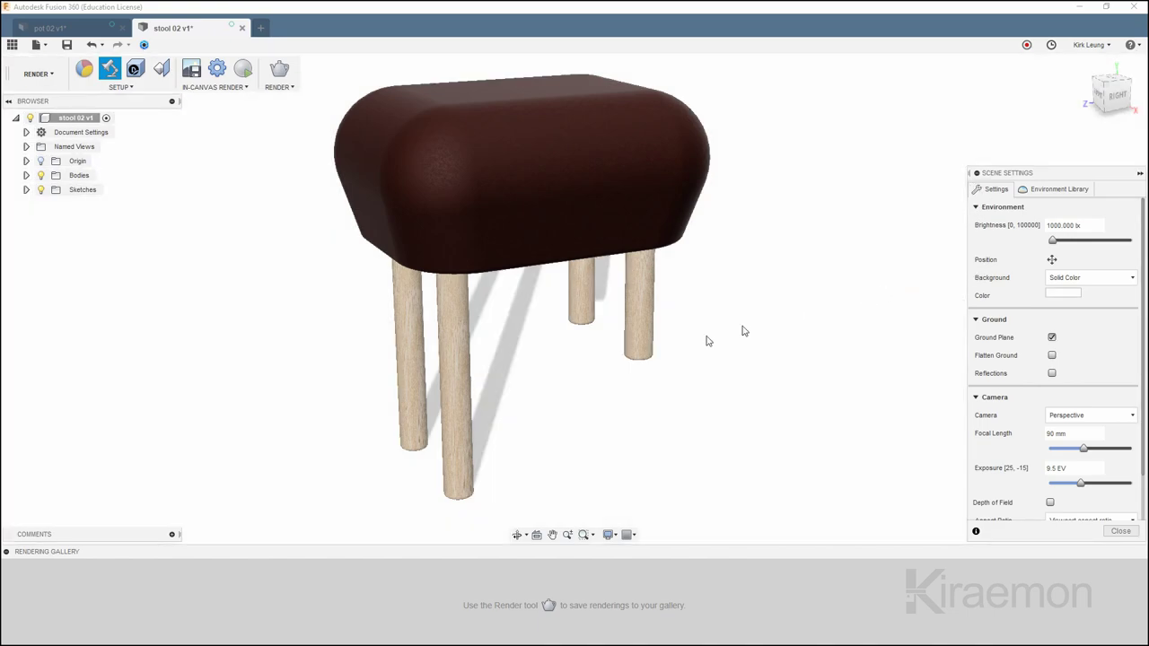
mouse_move(649, 354)
middle_mouse_down()
mouse_move(802, 351)
mouse_move(842, 359)
mouse_move(800, 379)
mouse_move(815, 371)
mouse_move(826, 390)
mouse_move(999, 389)
mouse_move(885, 410)
mouse_move(798, 393)
mouse_move(814, 391)
middle_mouse_up()
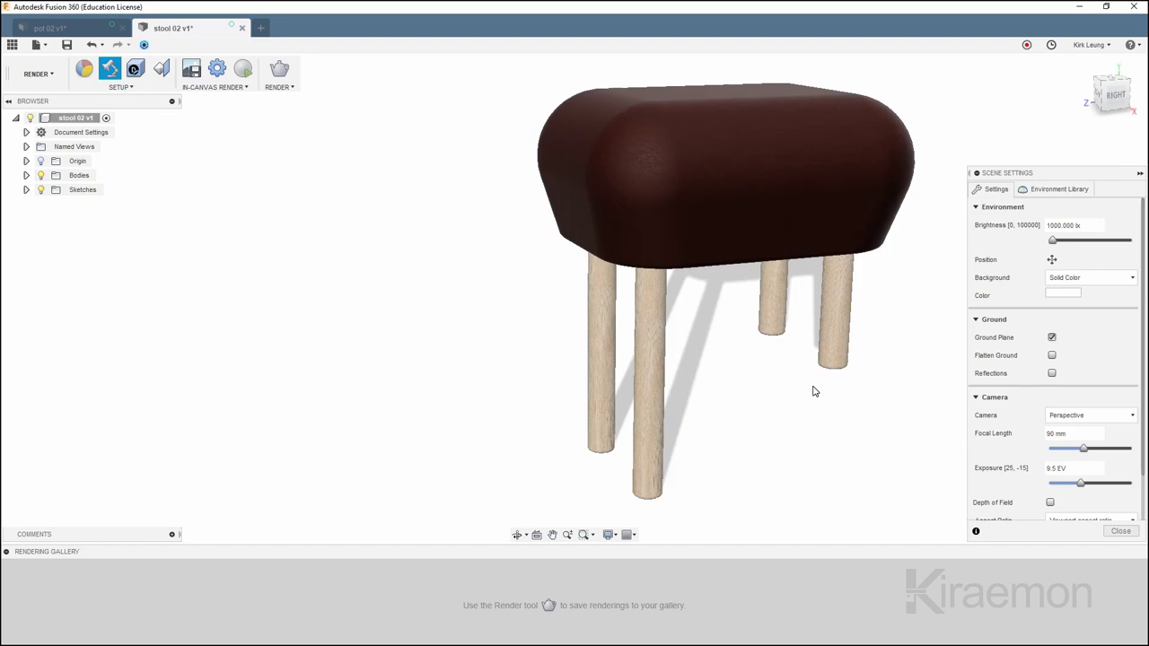
left_click(1112, 530)
Submit a cloud render with image size 1600x1200 and 16:9 Widescreen aspect ratio (1600 × 900)
left_click(283, 65)
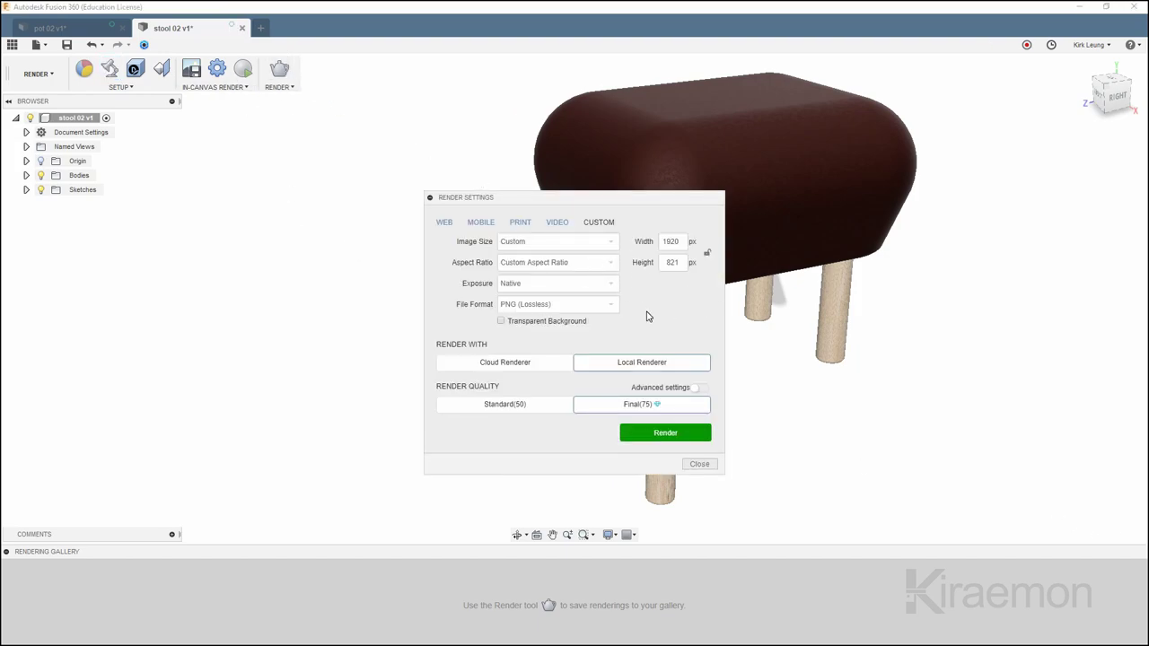
left_click(552, 363)
left_click(566, 243)
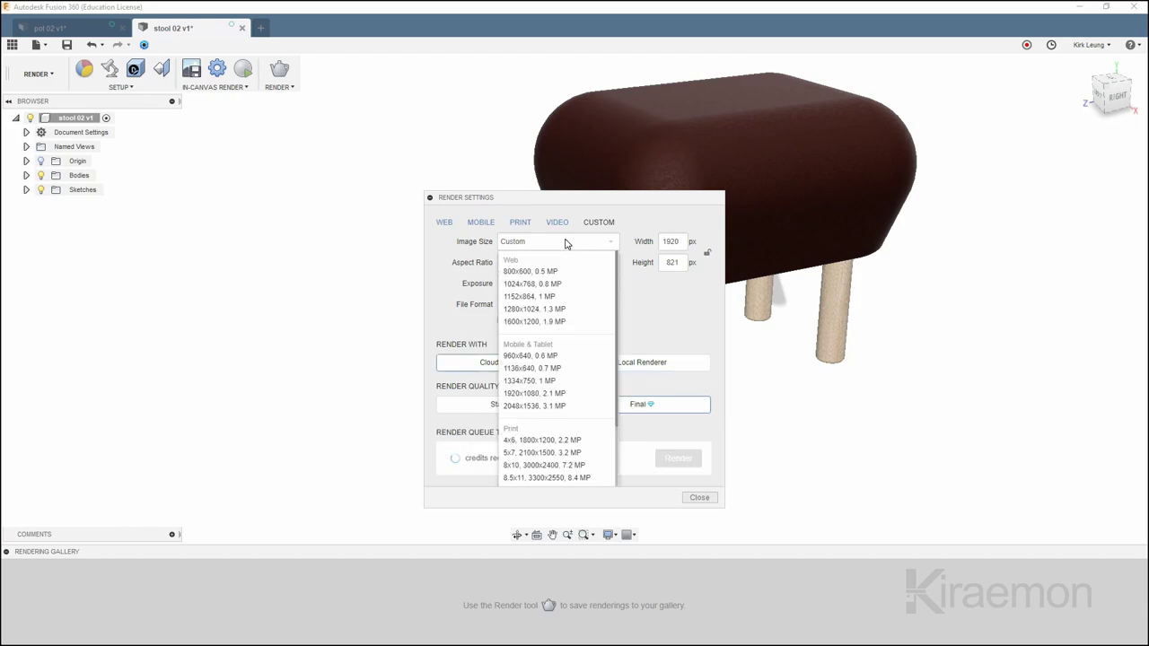
left_click(557, 323)
left_click(559, 265)
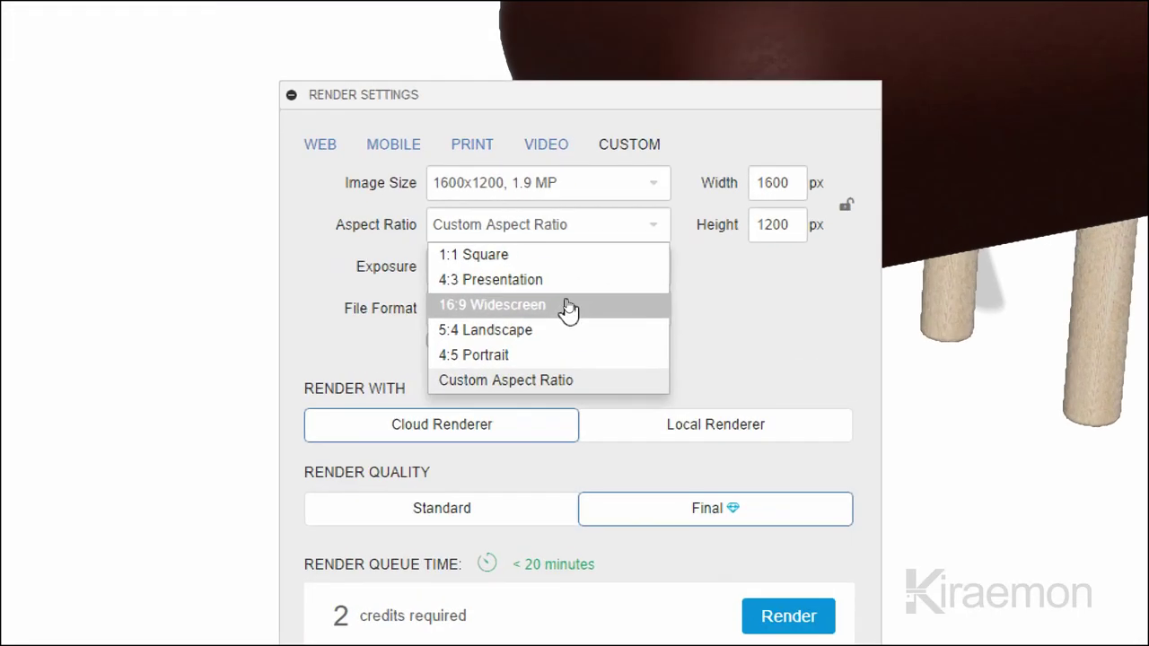
left_click(567, 304)
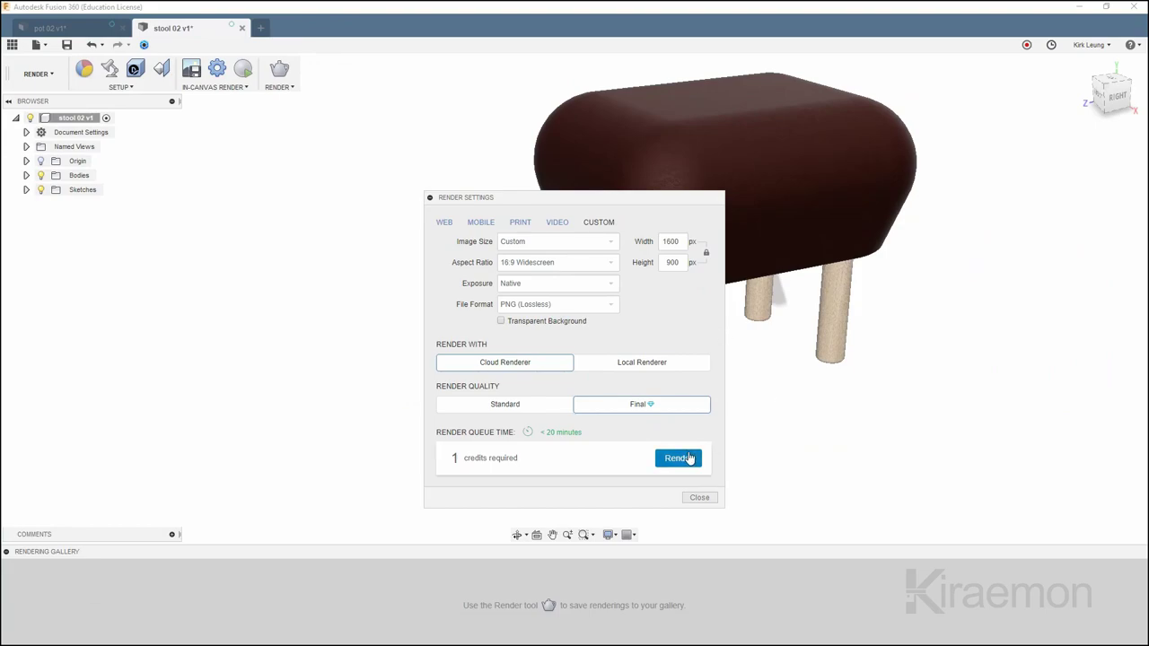
left_click(688, 459)
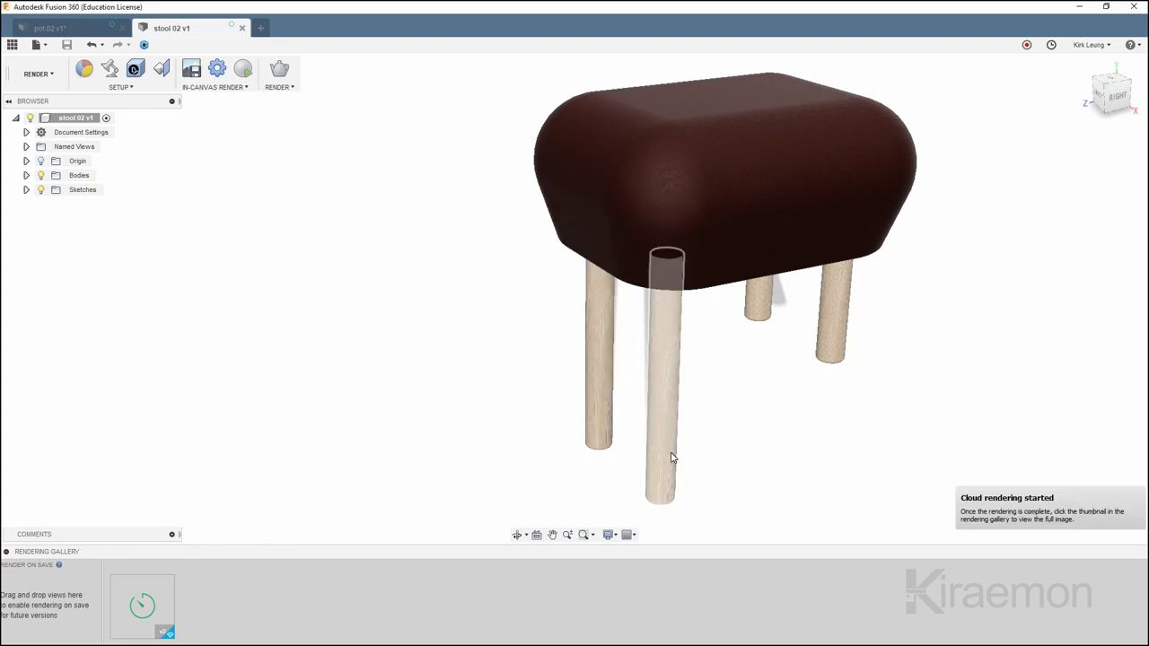
Open the completed stool render from its thumbnail in the Rendering Gallery strip
left_click(154, 604)
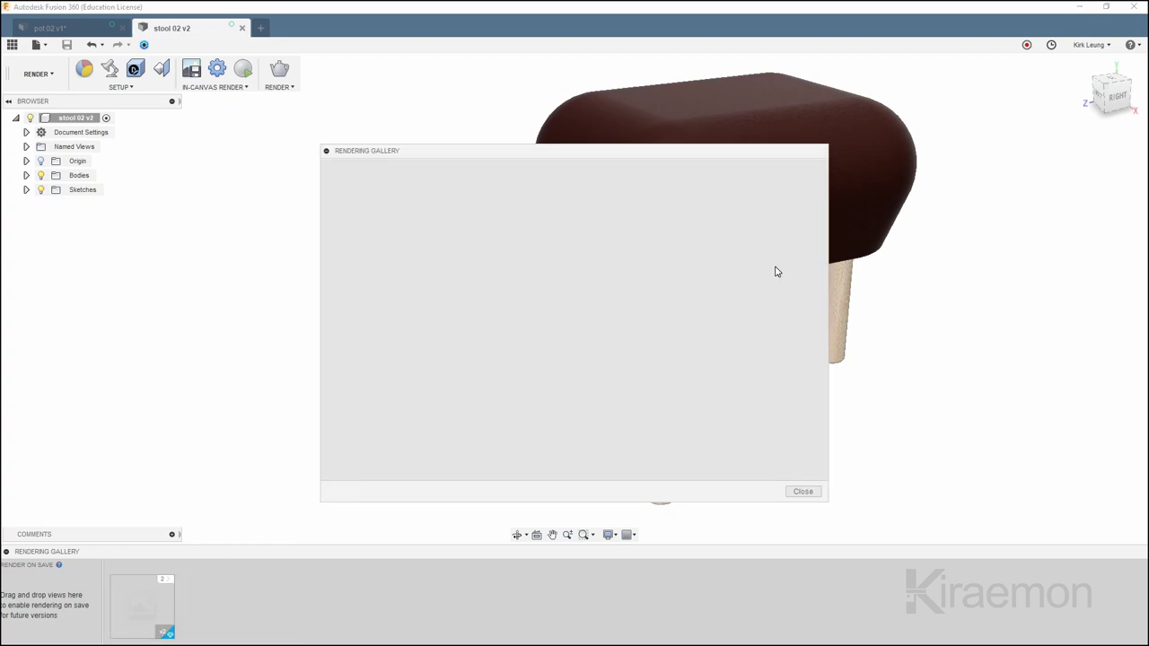